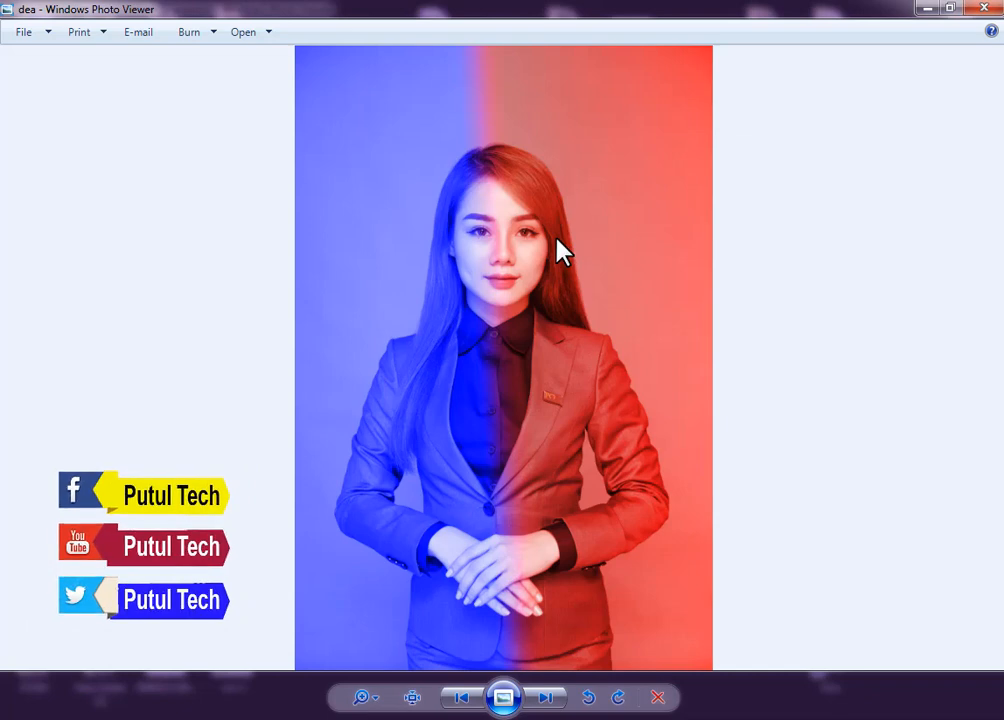
Compare the original portrait photo with the finished blue-and-red version in the photo viewer.
mouse_move(675, 714)
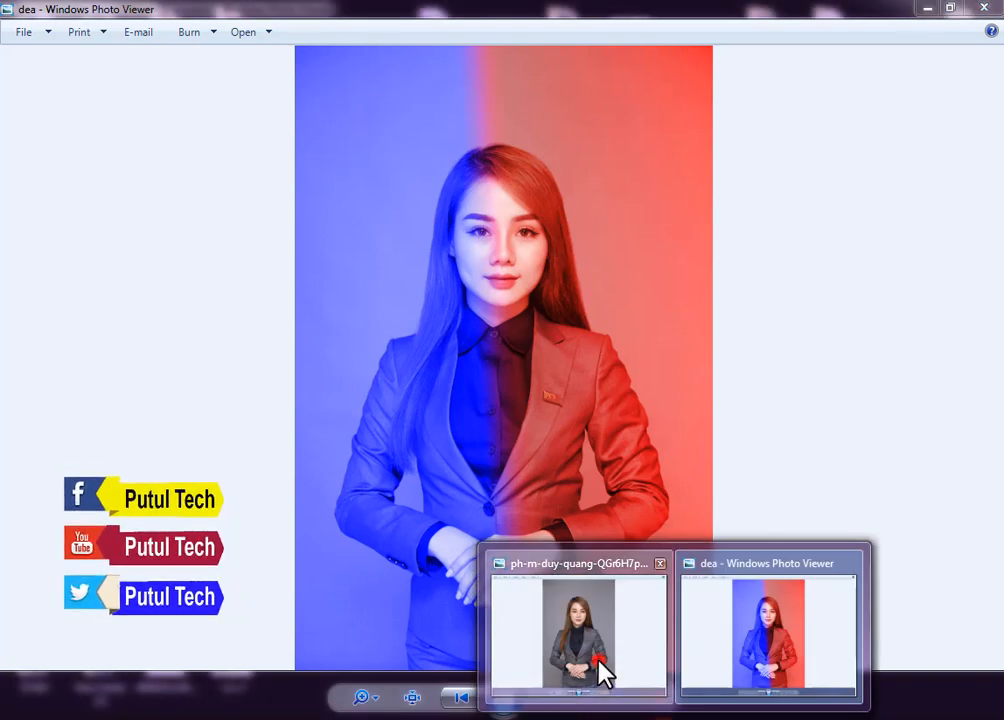
click(601, 608)
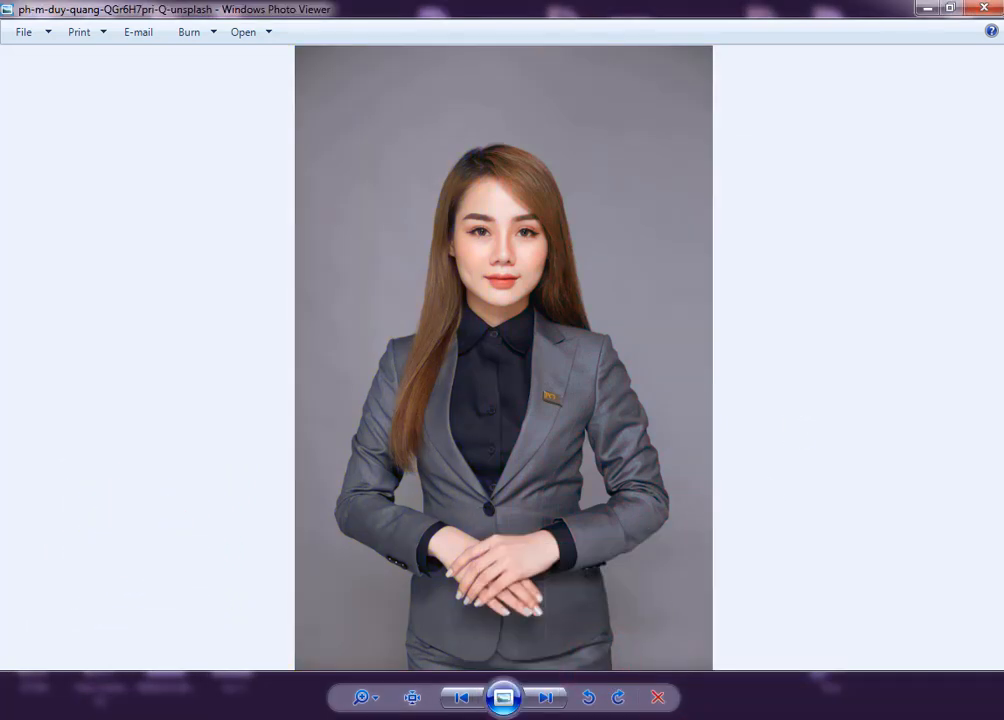
mouse_move(677, 710)
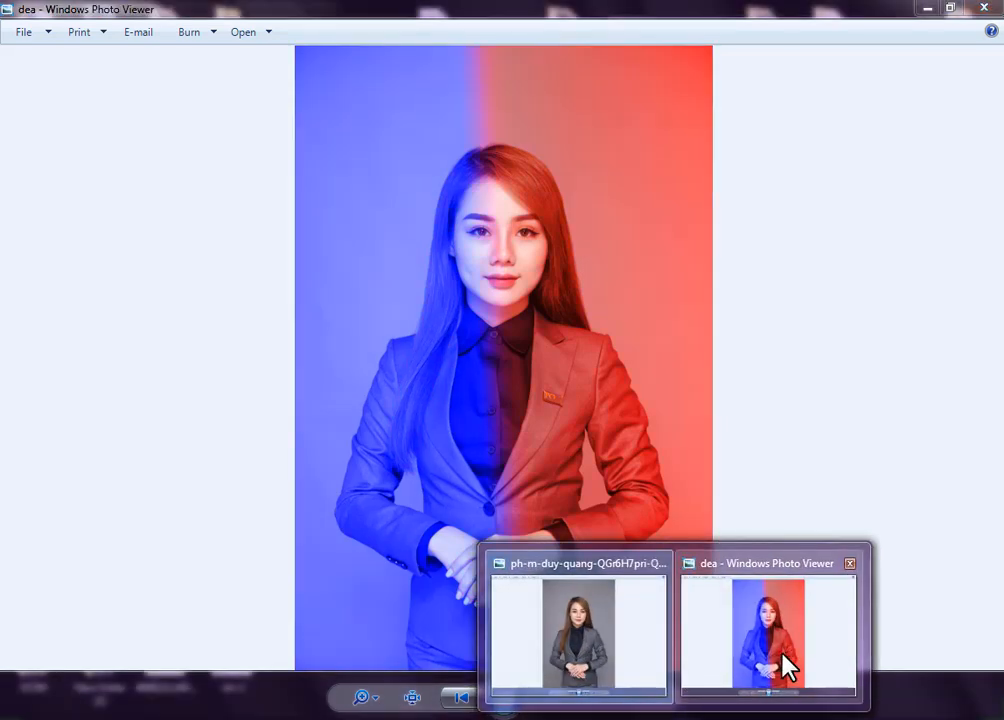
click(790, 665)
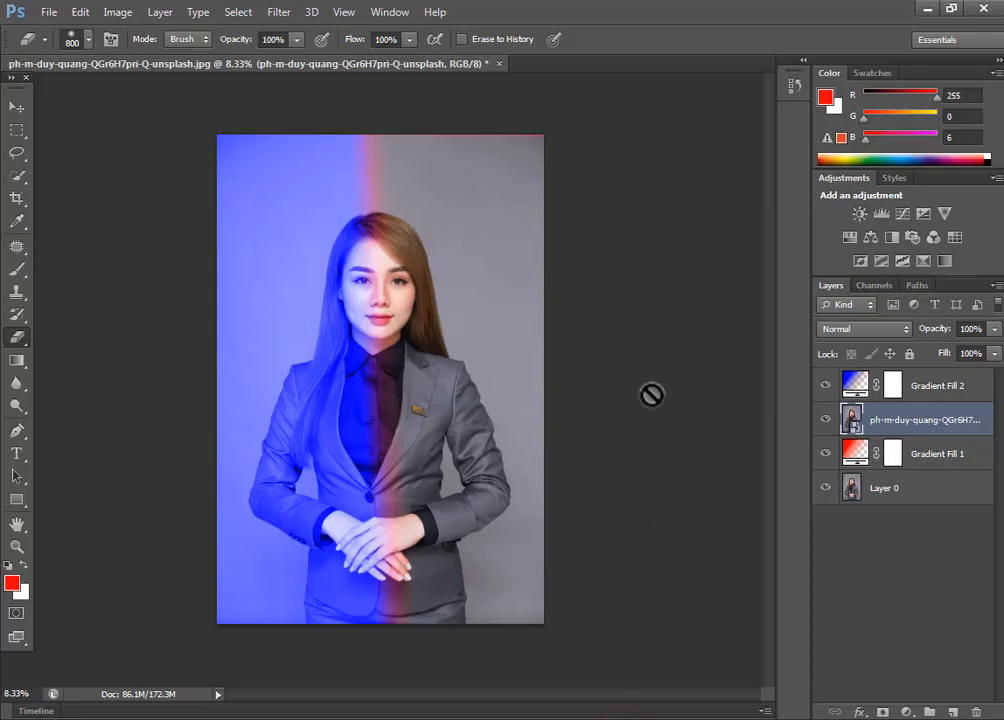
In Photoshop, examine how the duplicate photo layer and both gradient fill layers affect the portrait by toggling their visibility.
click(825, 419)
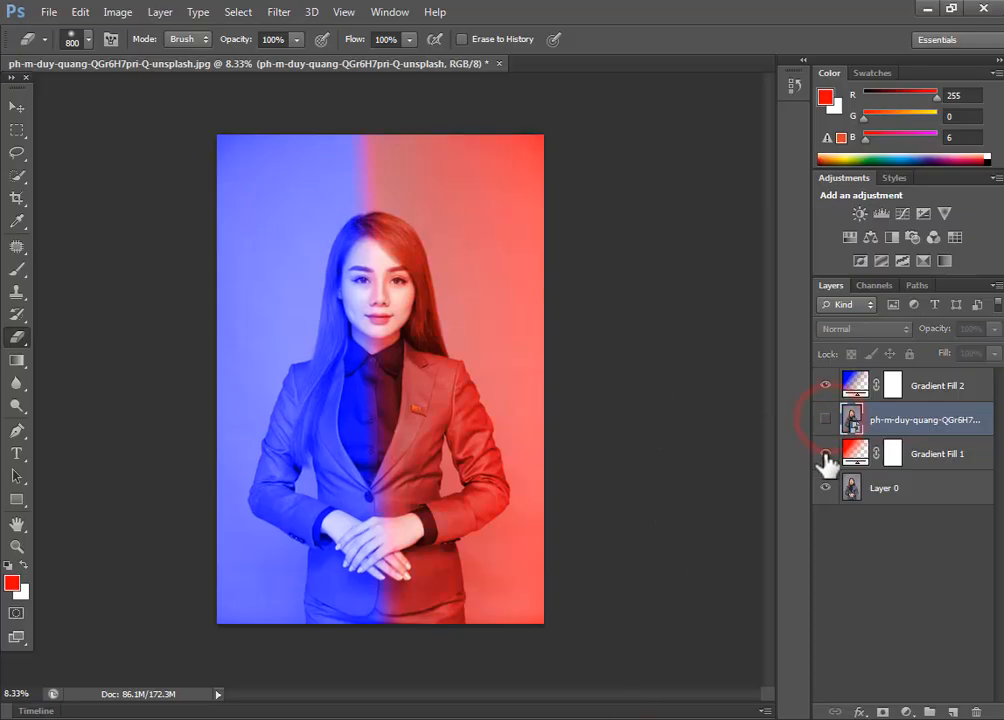
click(826, 420)
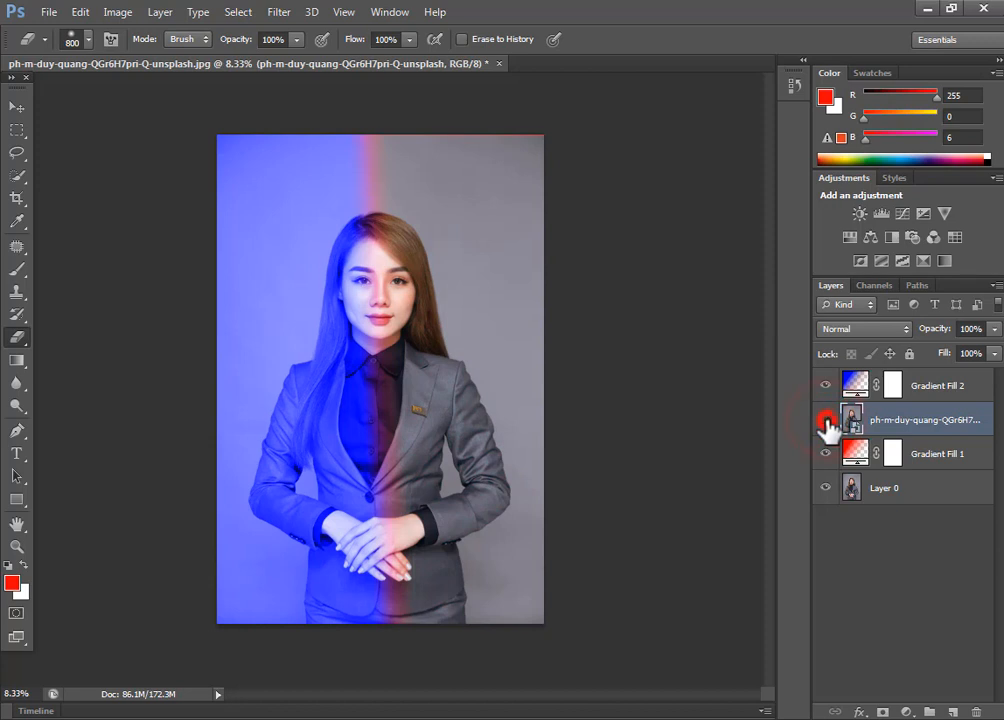
click(825, 420)
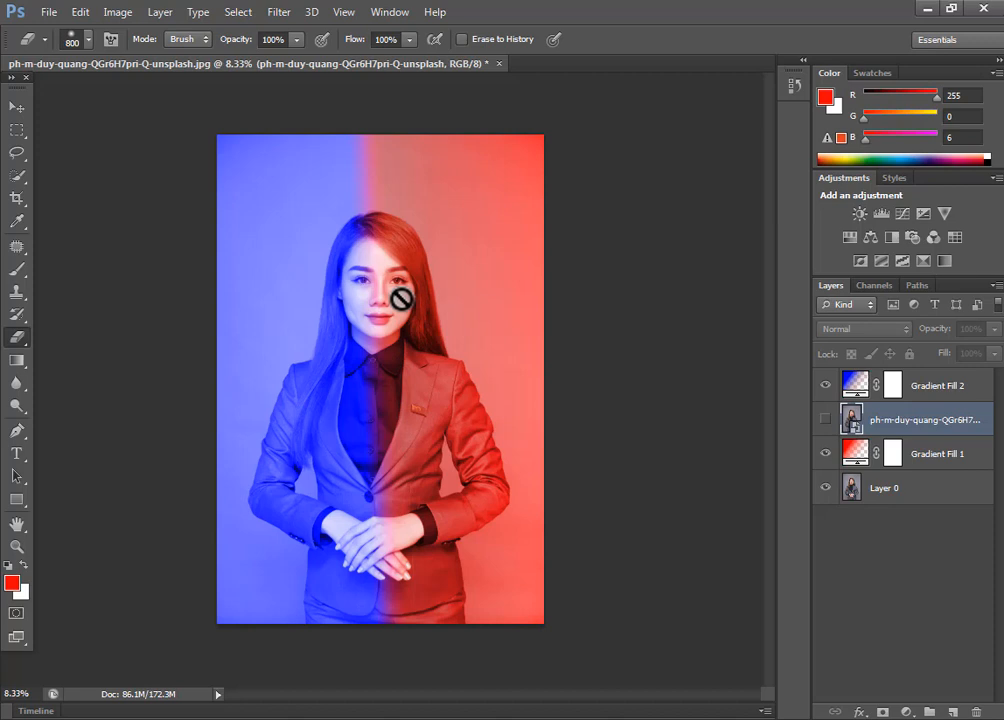
click(824, 386)
click(825, 386)
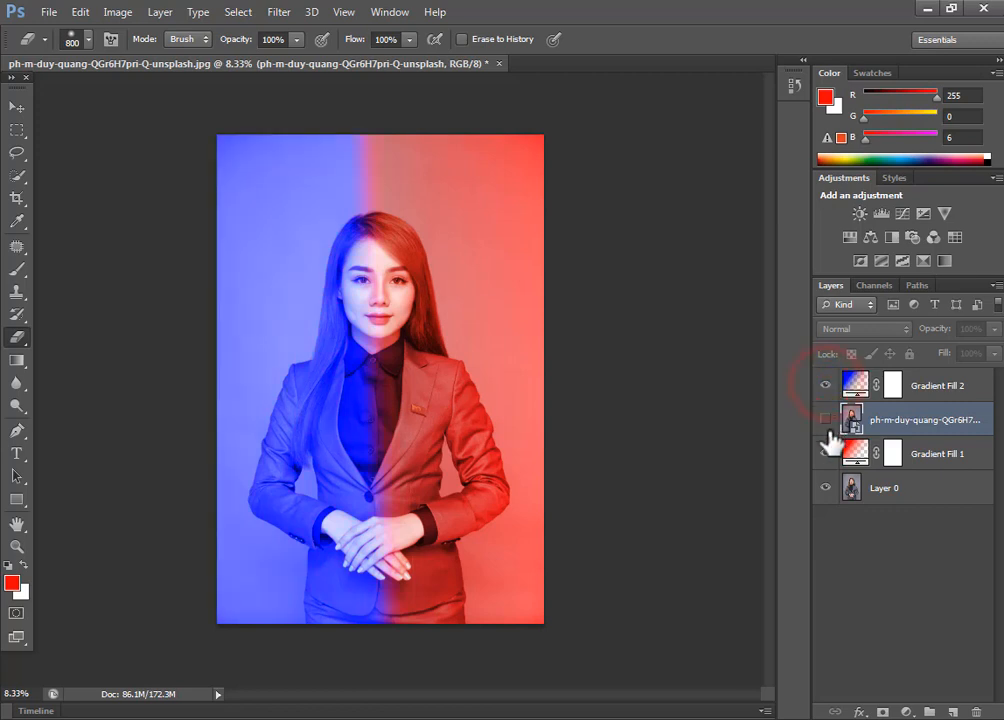
click(825, 386)
click(825, 454)
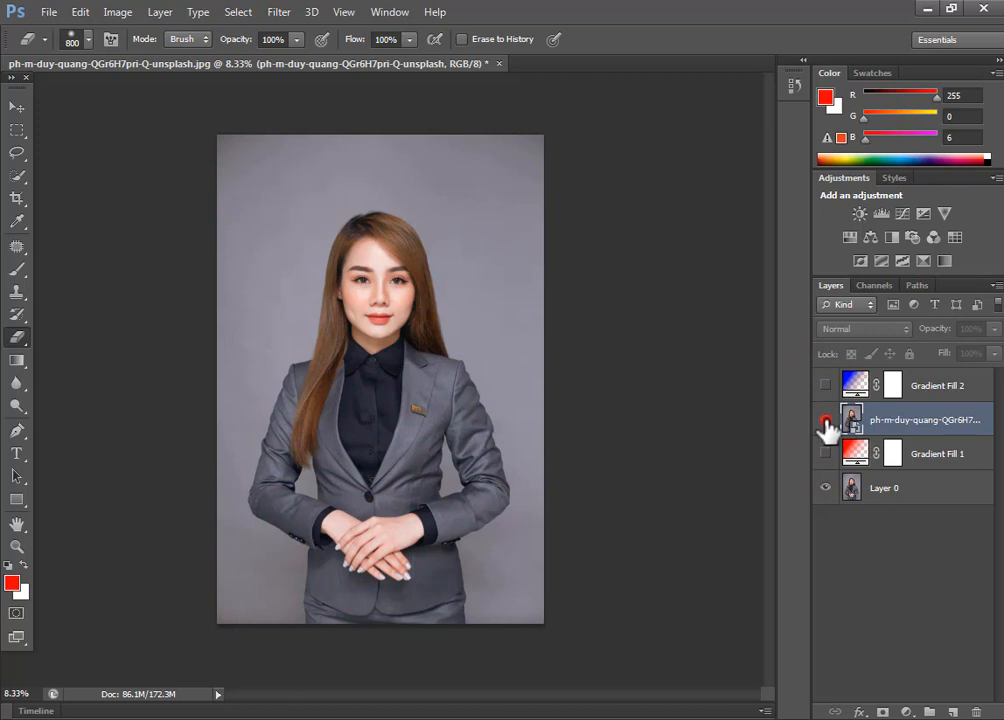
click(825, 420)
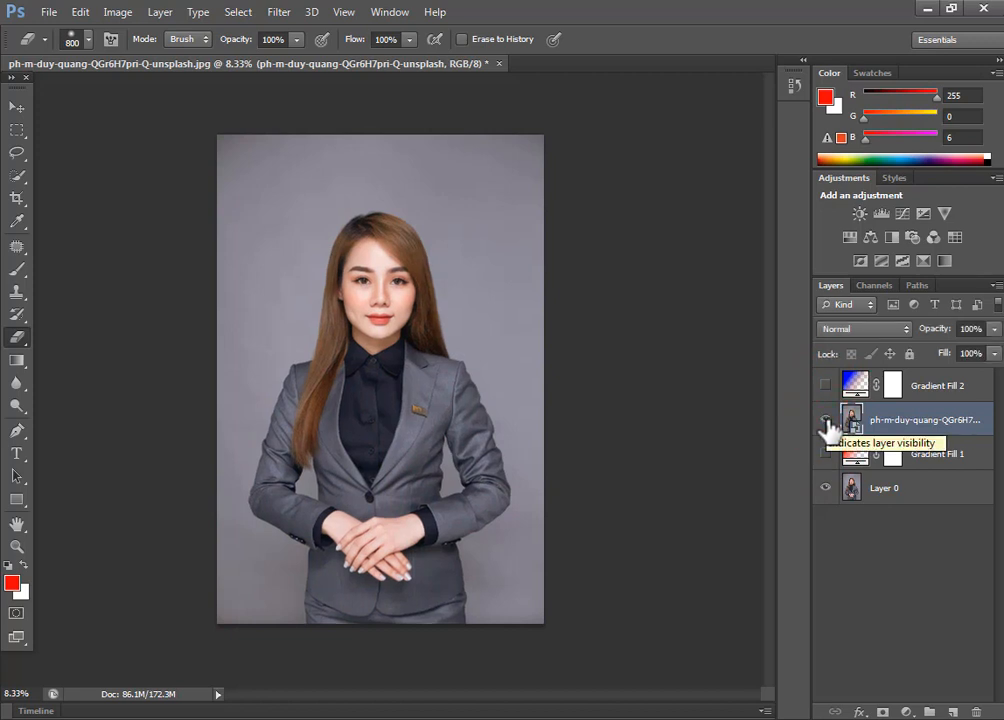
Close the finished example document without saving and open the original portrait JPEG from the Desktop.
click(500, 64)
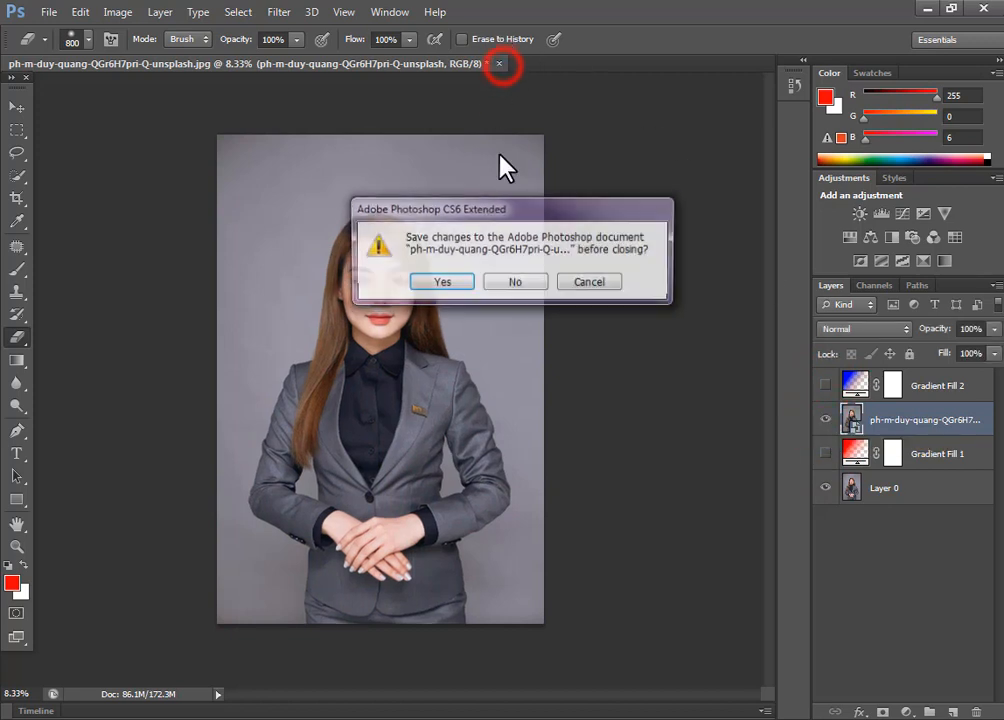
click(525, 281)
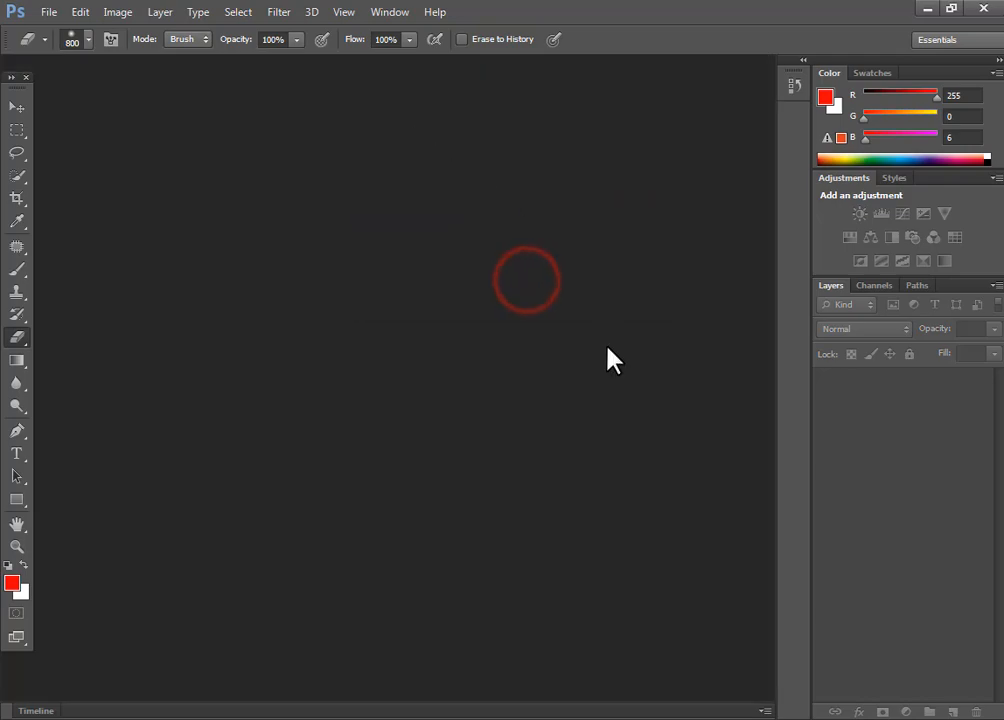
double_click(484, 310)
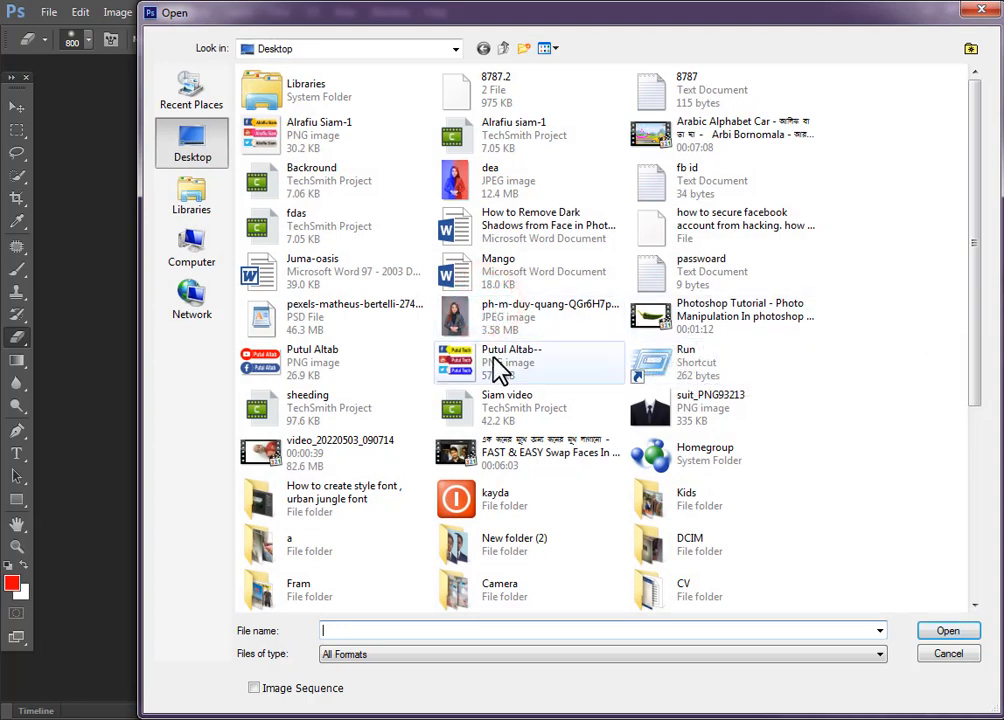
double_click(456, 314)
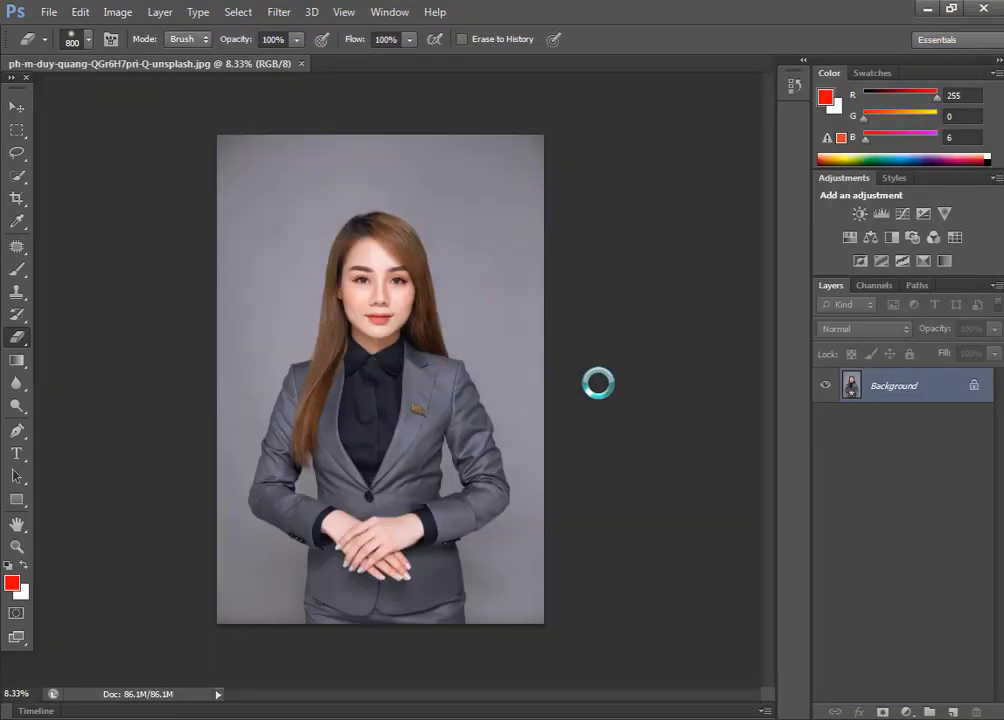
Convert the Background into a regular layer and add a linear red-to-transparent gradient fill layer above it at a 180° angle.
double_click(955, 395)
click(650, 234)
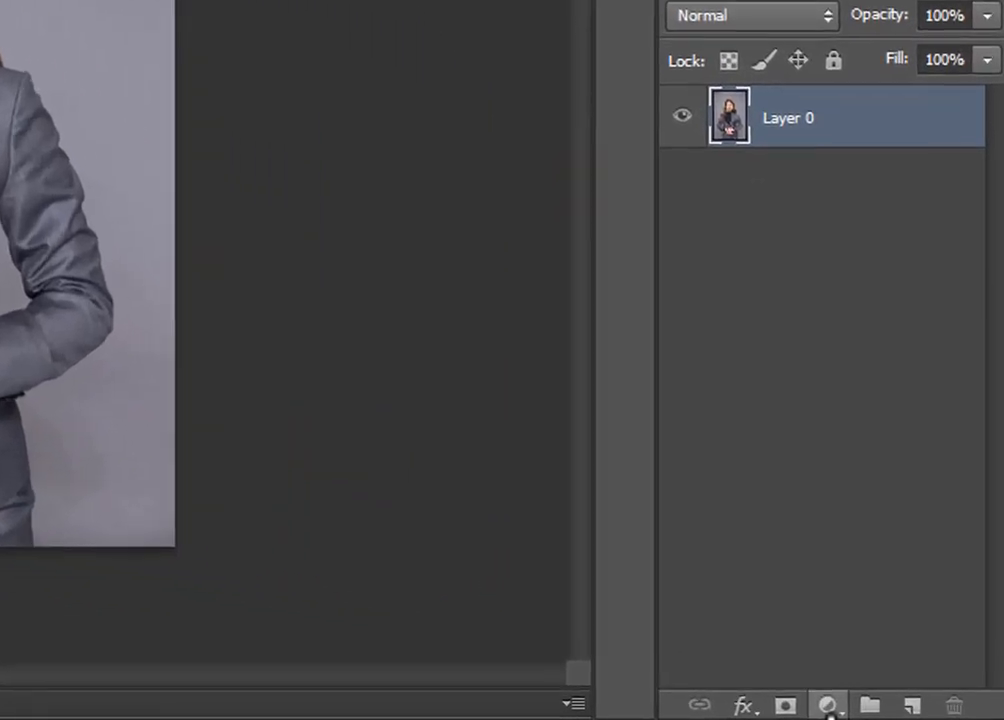
click(828, 705)
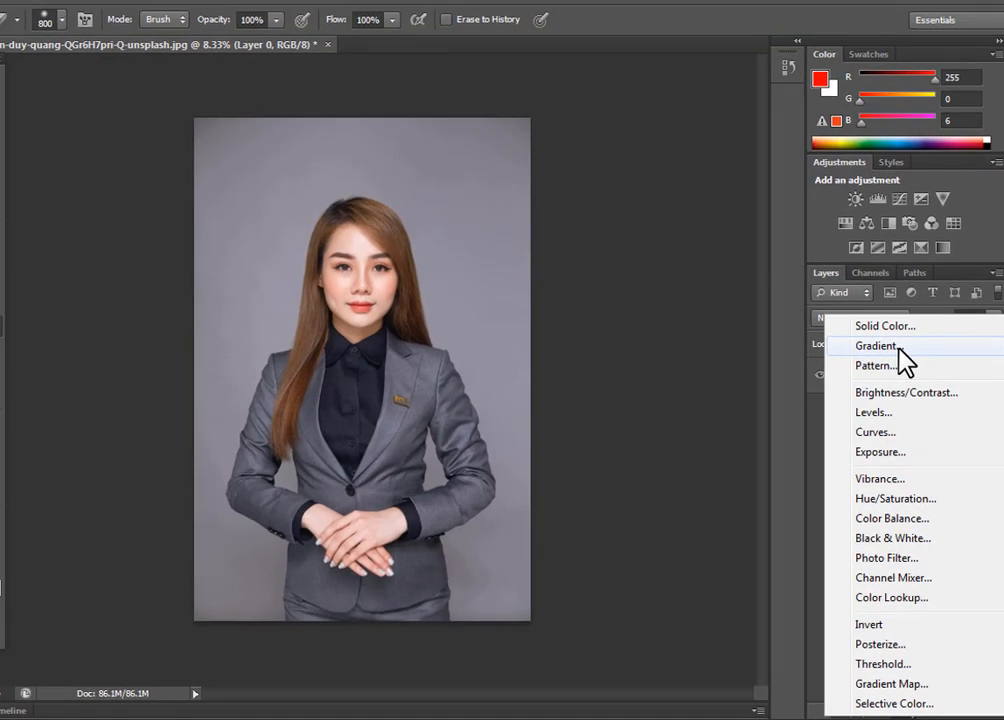
click(898, 346)
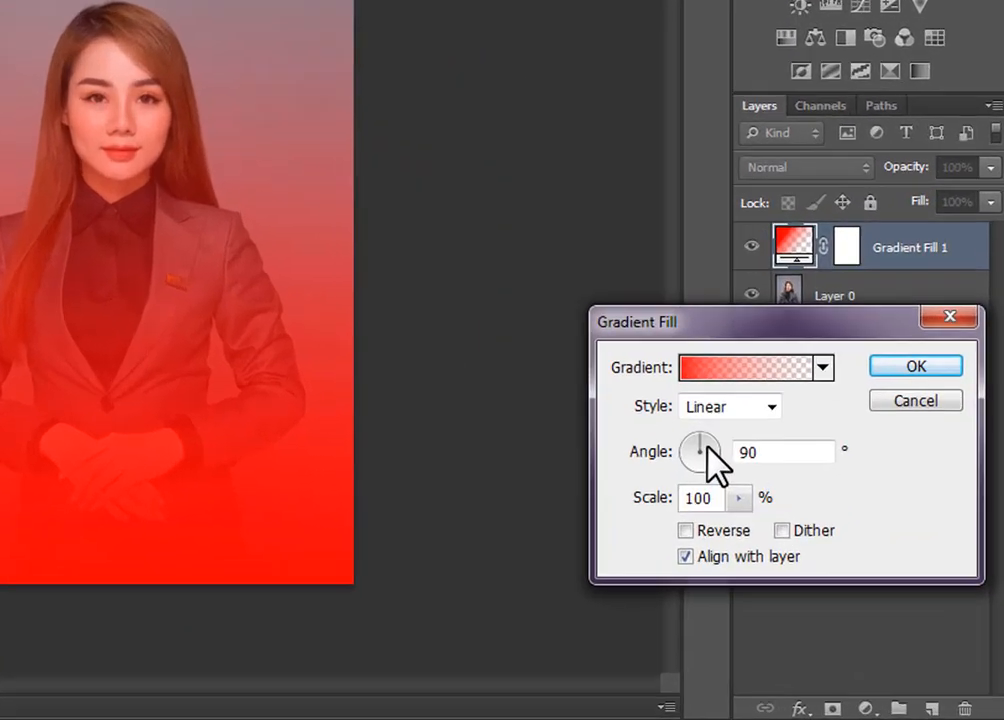
drag(770, 450, 747, 454)
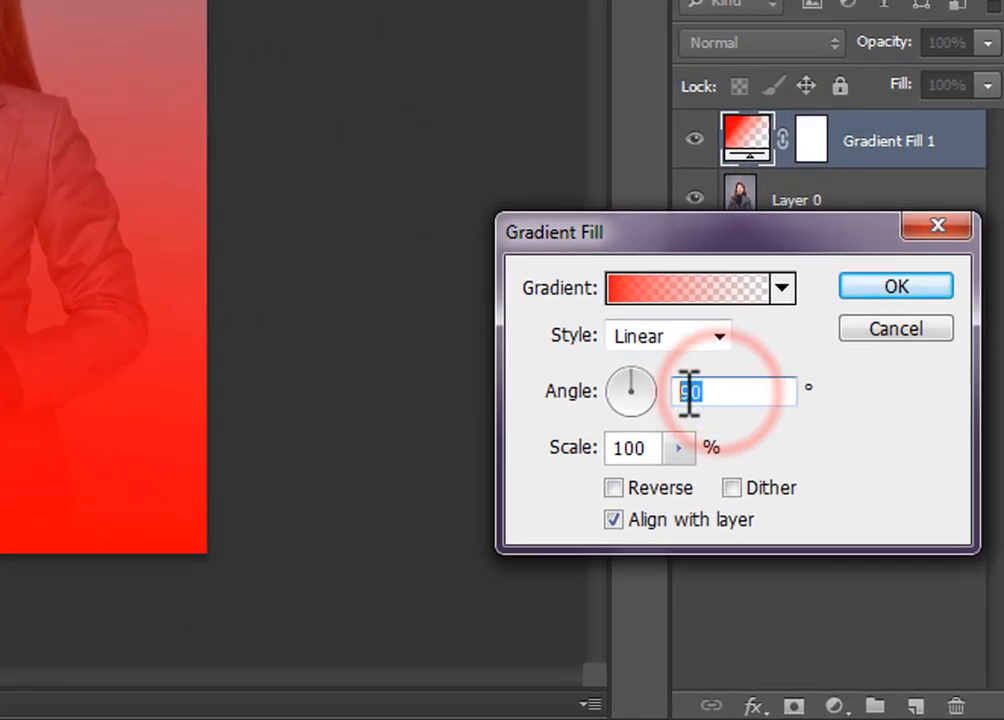
text(180)
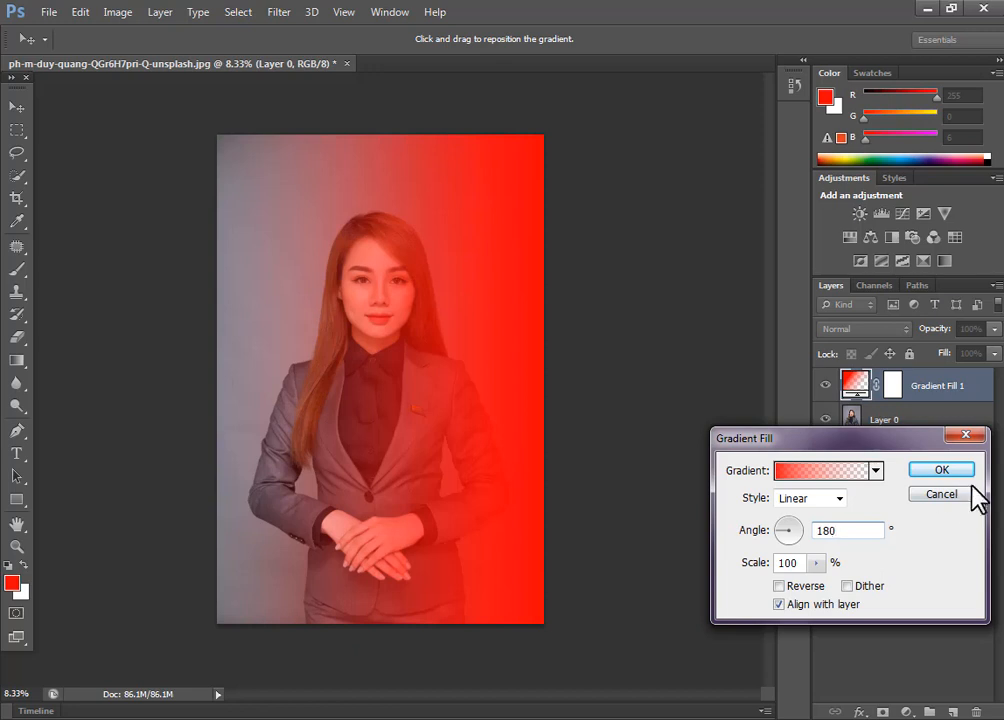
click(945, 471)
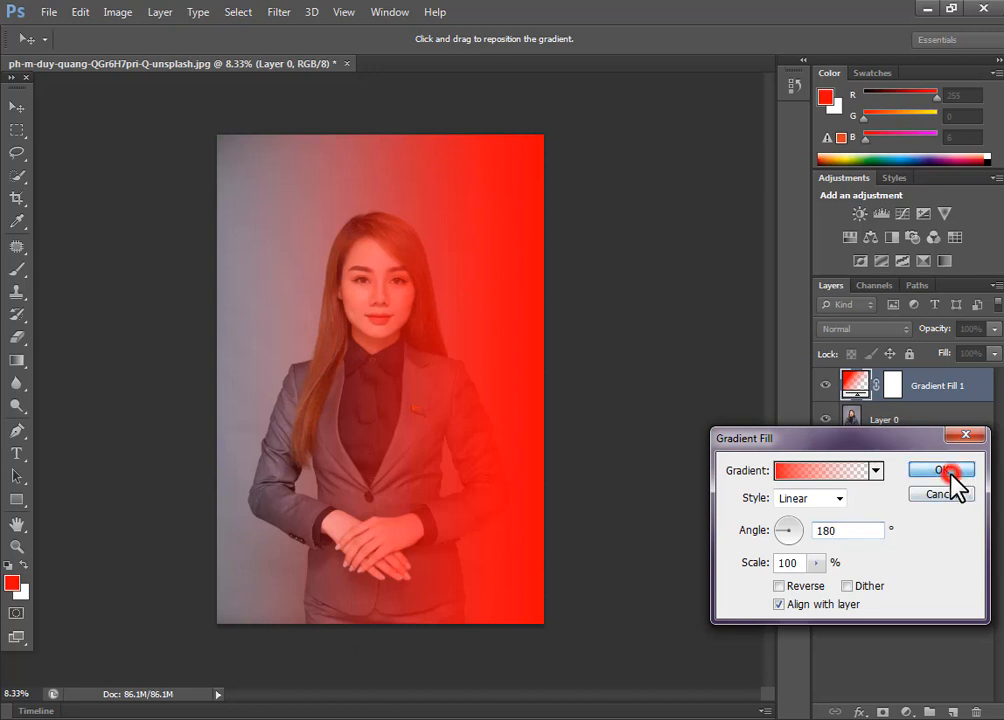
key(e)
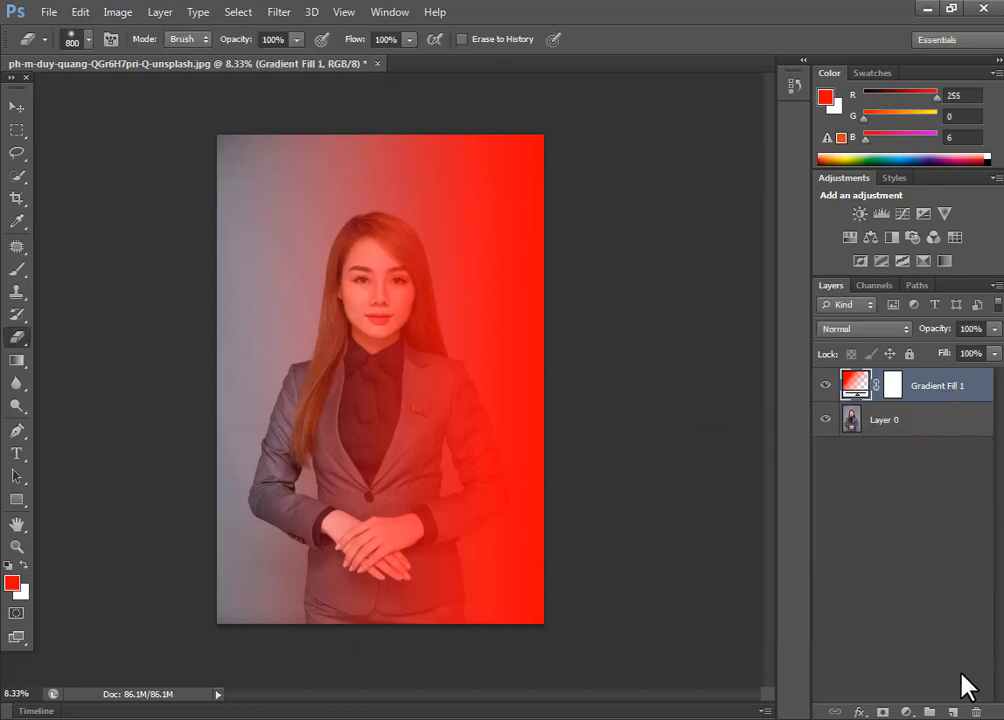
Add a second gradient fill layer above the red one and set its starting colour stop to blue 0036ff.
click(905, 712)
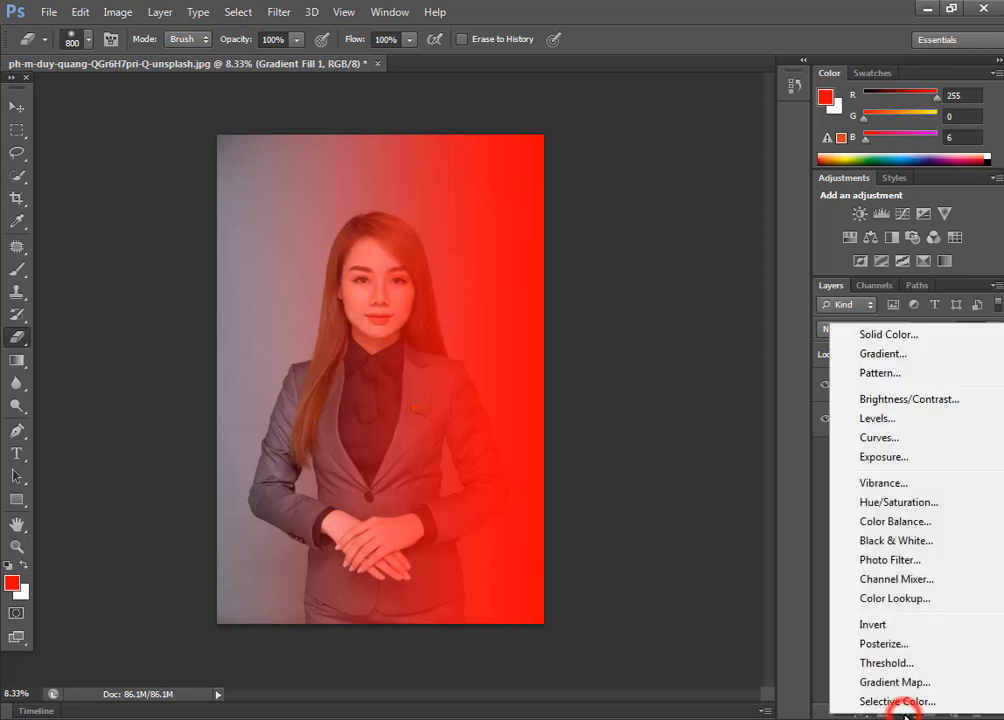
click(884, 356)
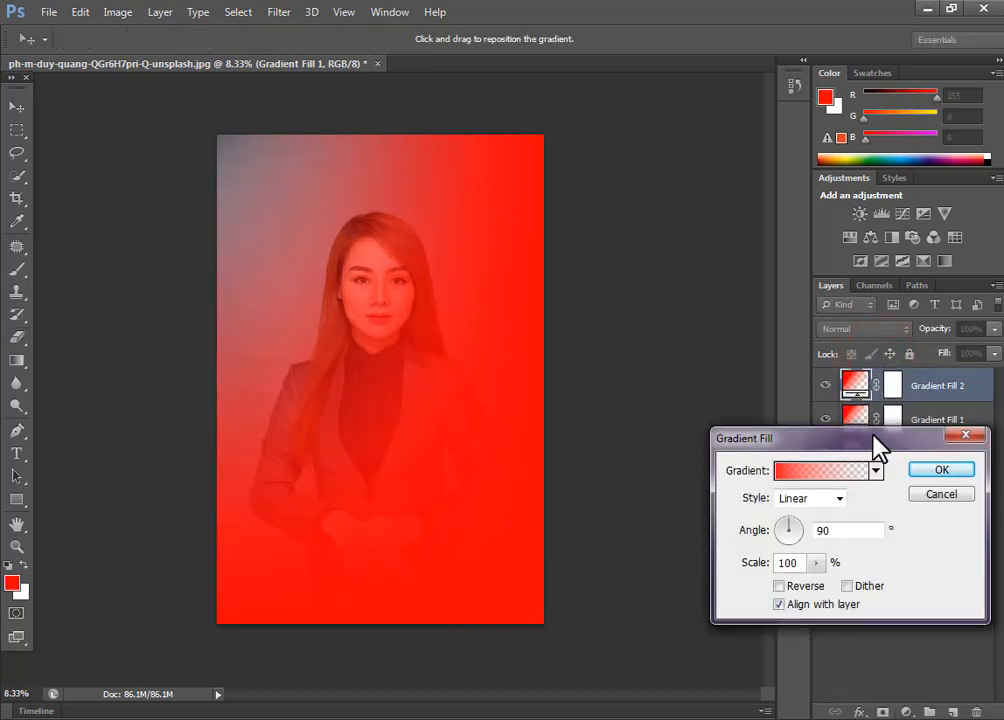
click(792, 470)
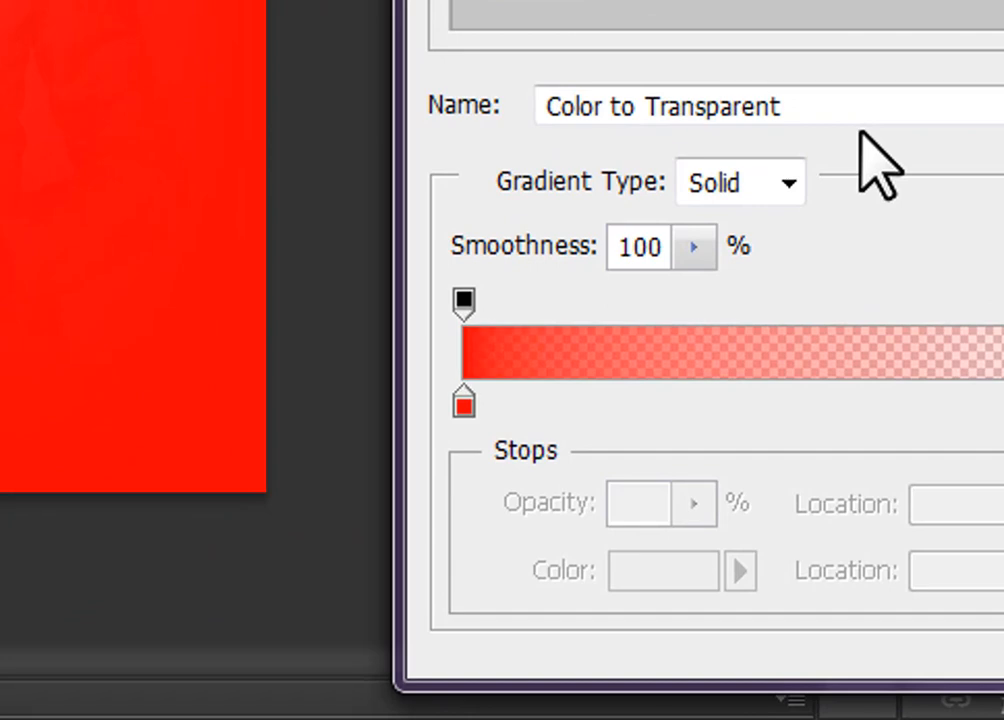
double_click(463, 405)
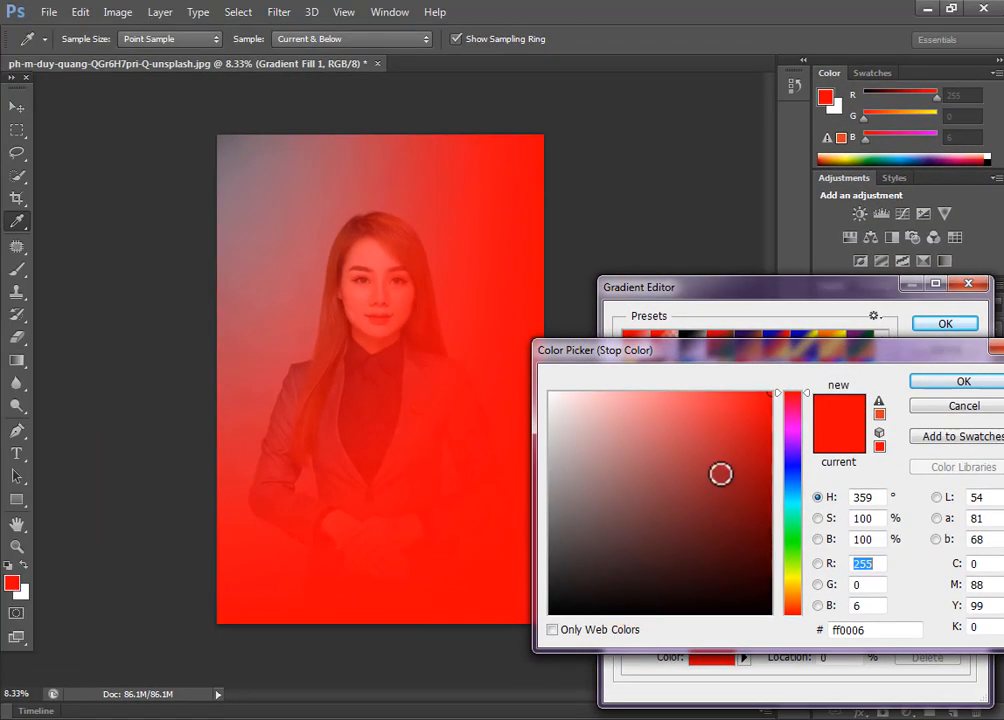
drag(735, 360, 790, 432)
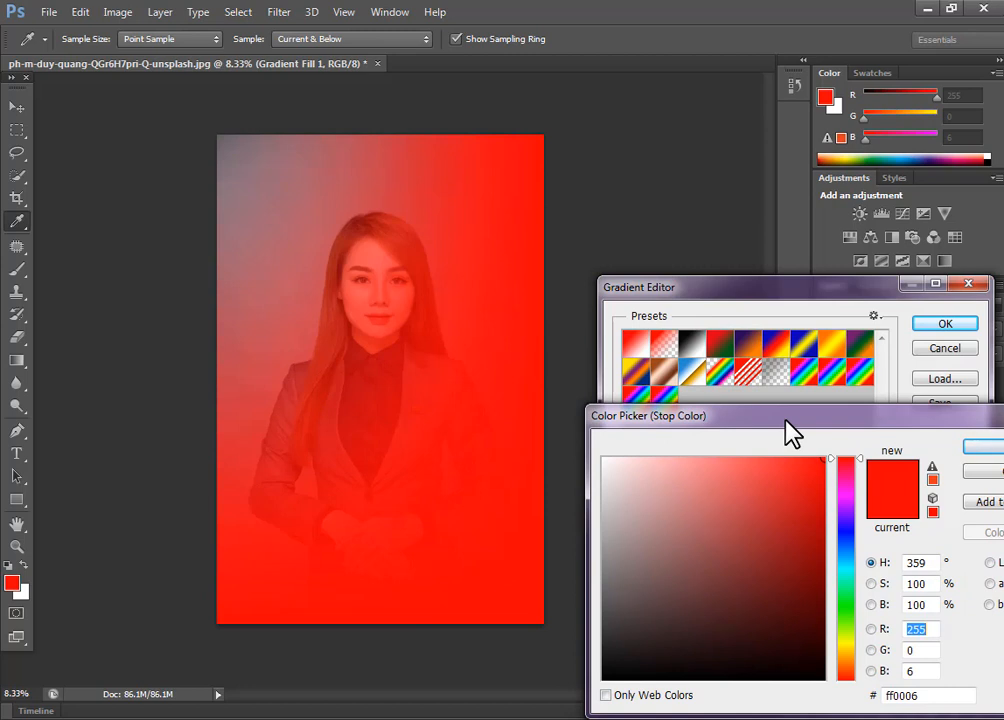
click(845, 539)
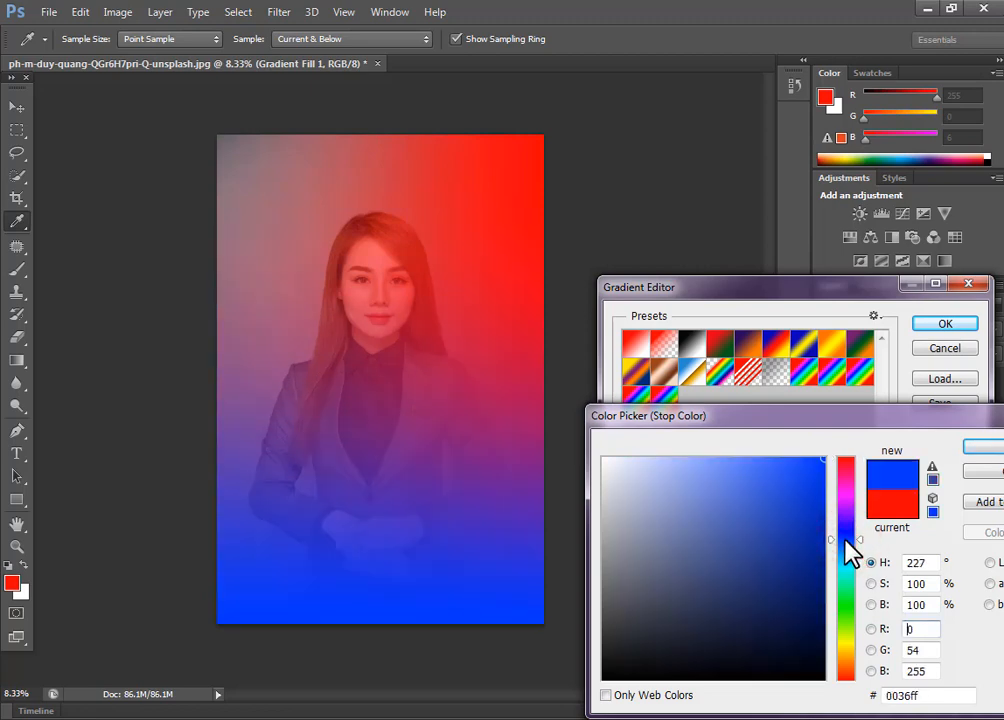
drag(966, 420, 832, 399)
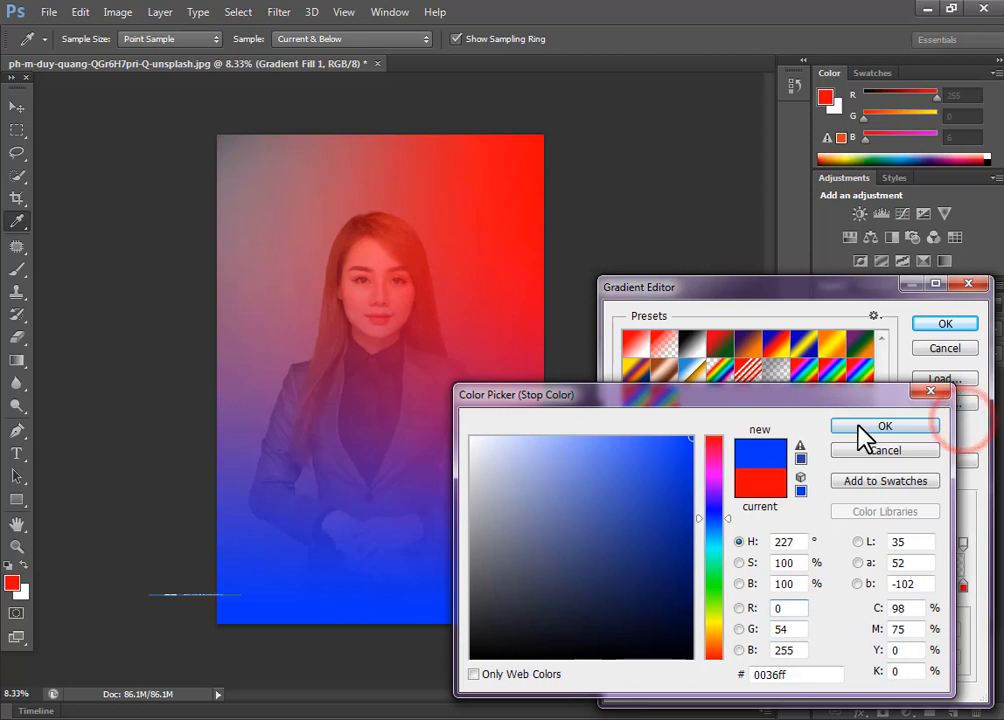
click(866, 428)
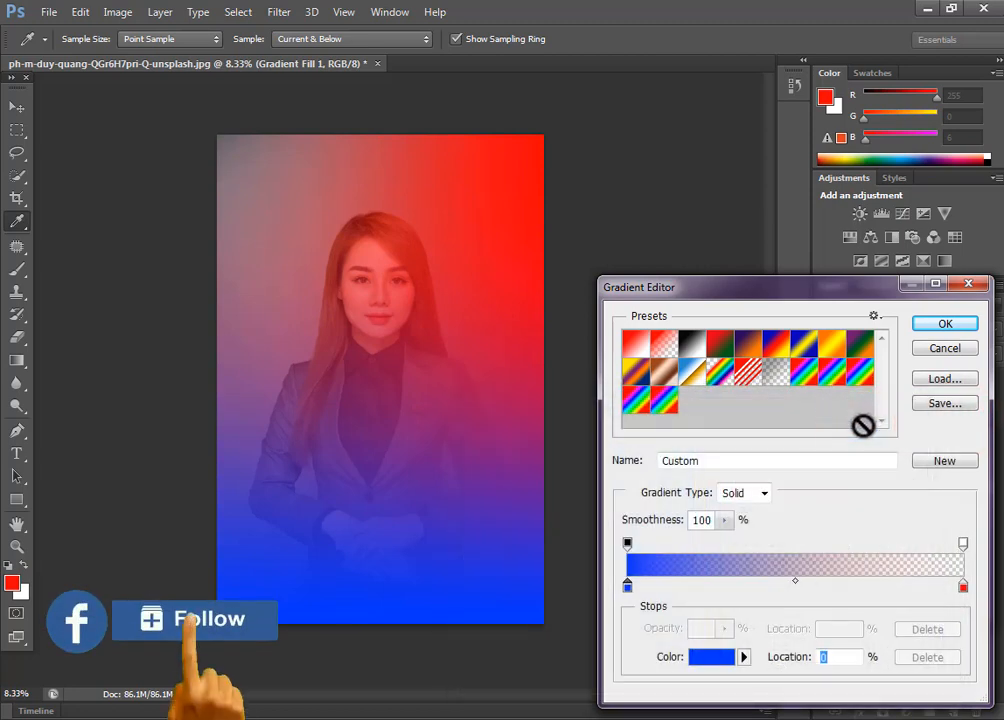
click(952, 330)
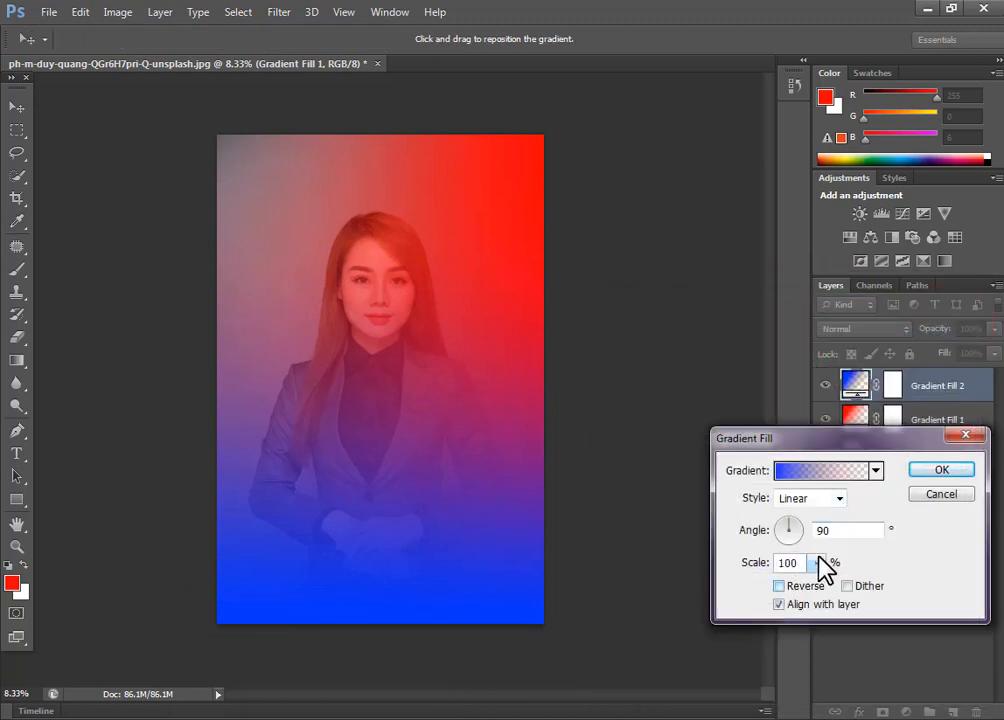
Set the blue gradient fill's angle to 4.5° and apply it.
drag(797, 535, 799, 524)
drag(750, 480, 752, 484)
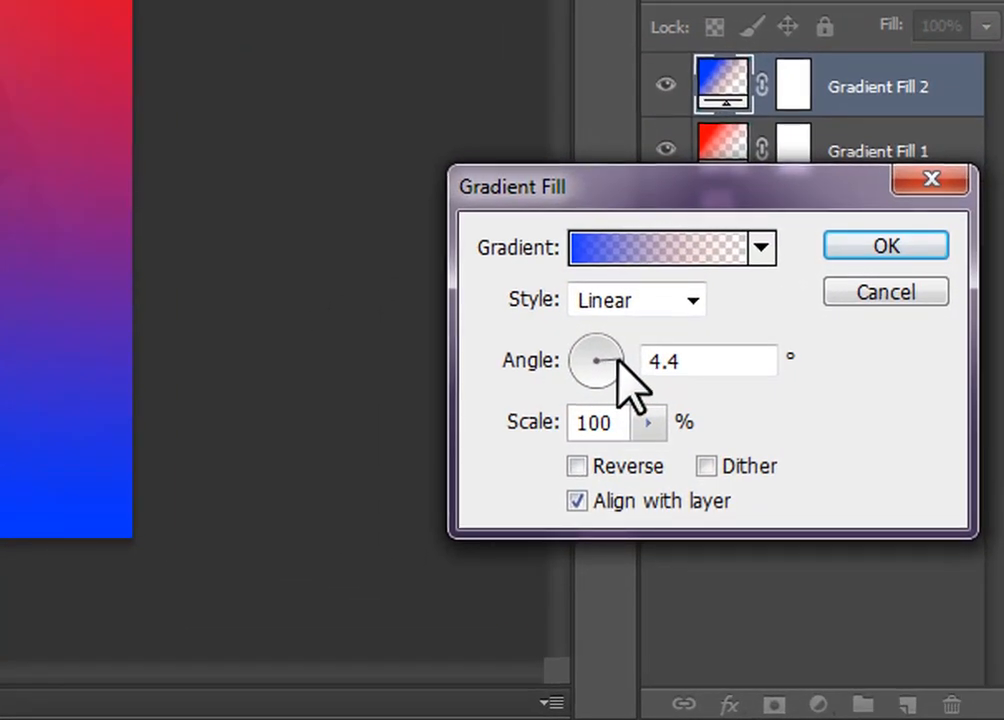
drag(617, 358, 618, 350)
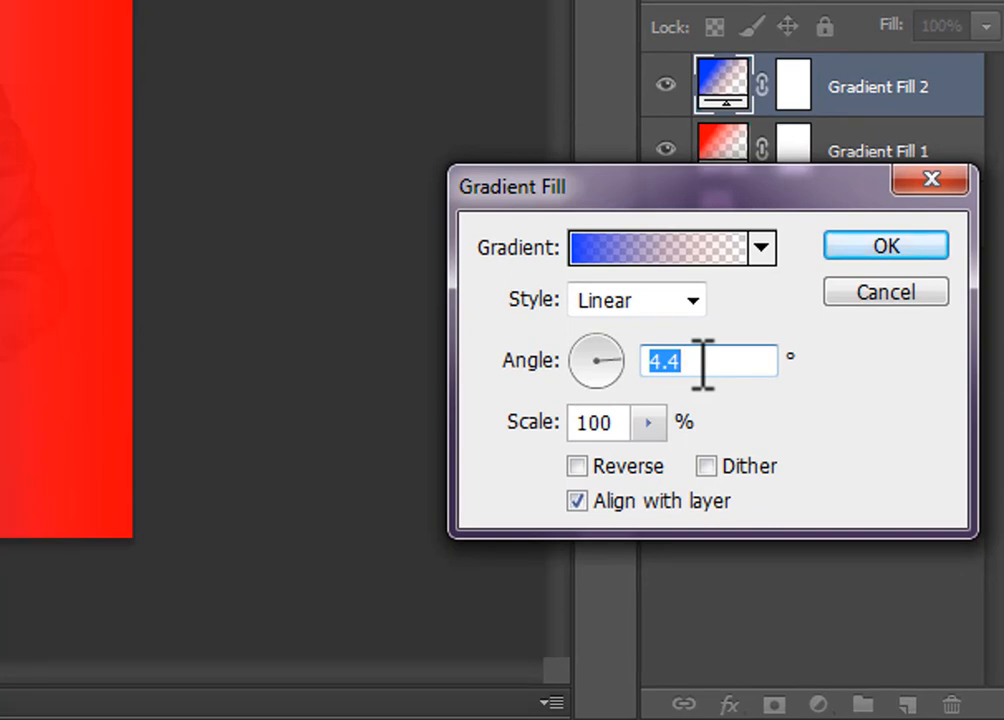
click(670, 360)
text(4)
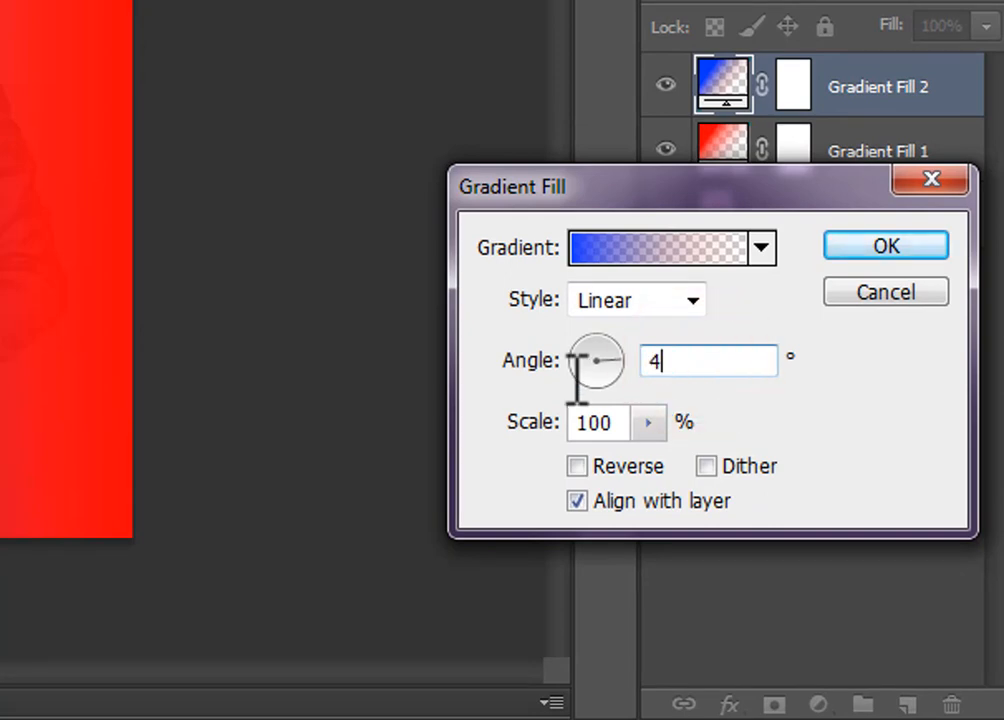
text(.5)
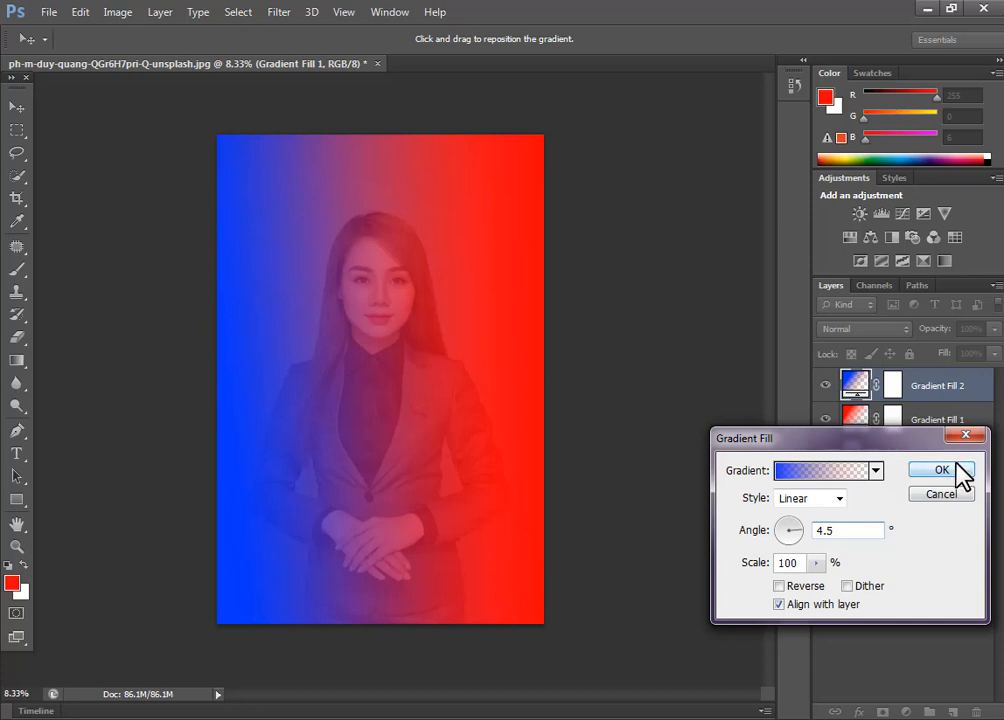
click(953, 465)
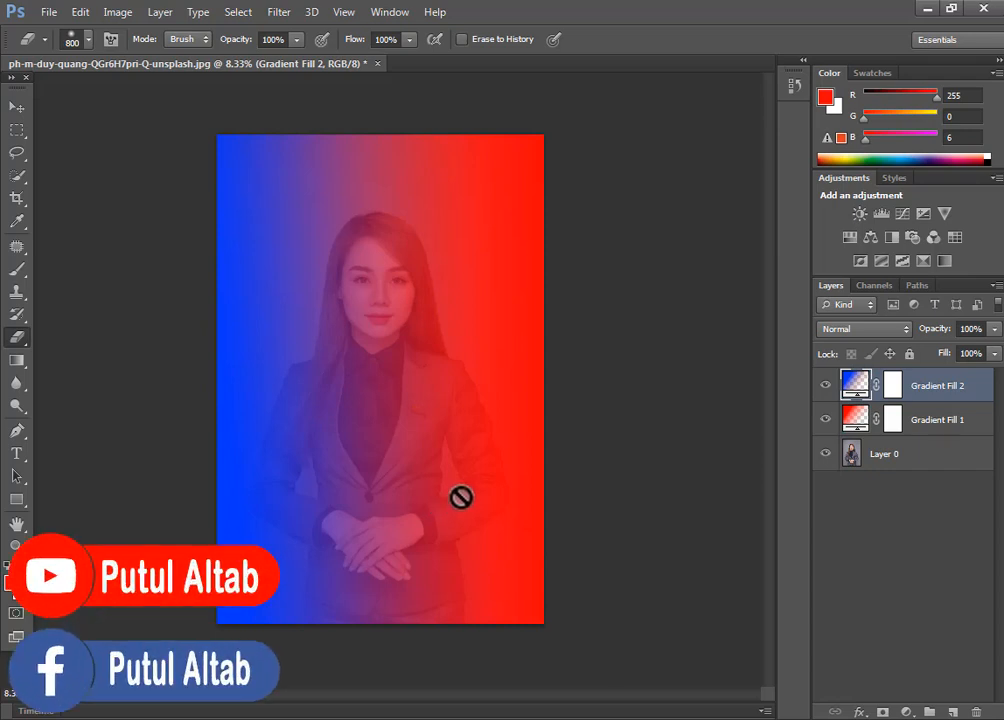
Try the Lighten, Exclusion and Subtract blend modes on the blue gradient fill layer and settle on Color.
click(957, 399)
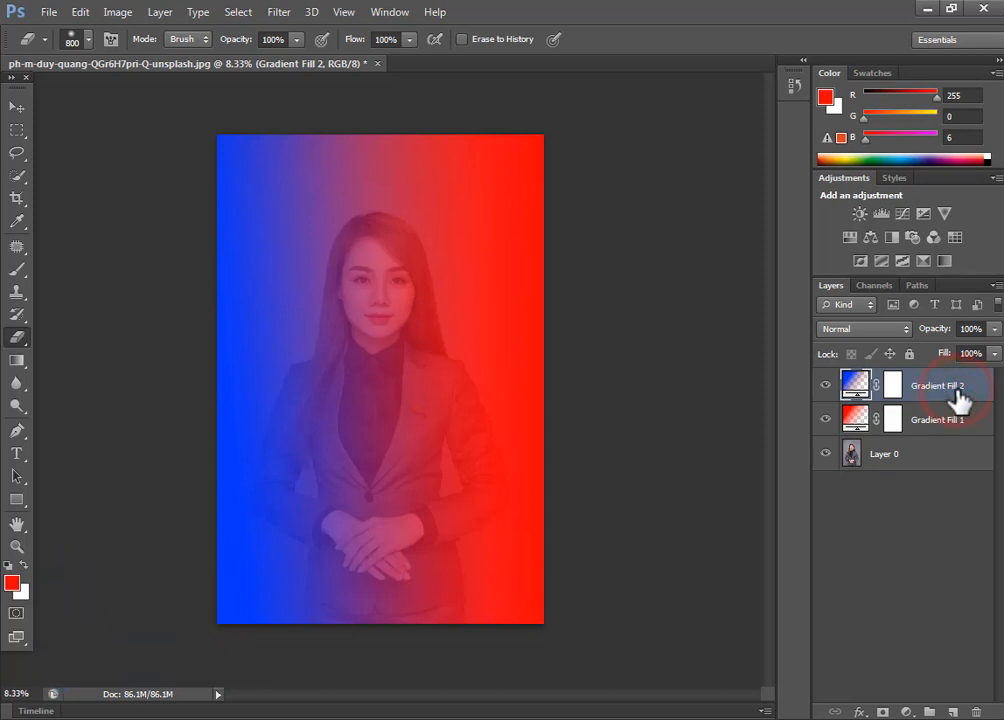
click(870, 330)
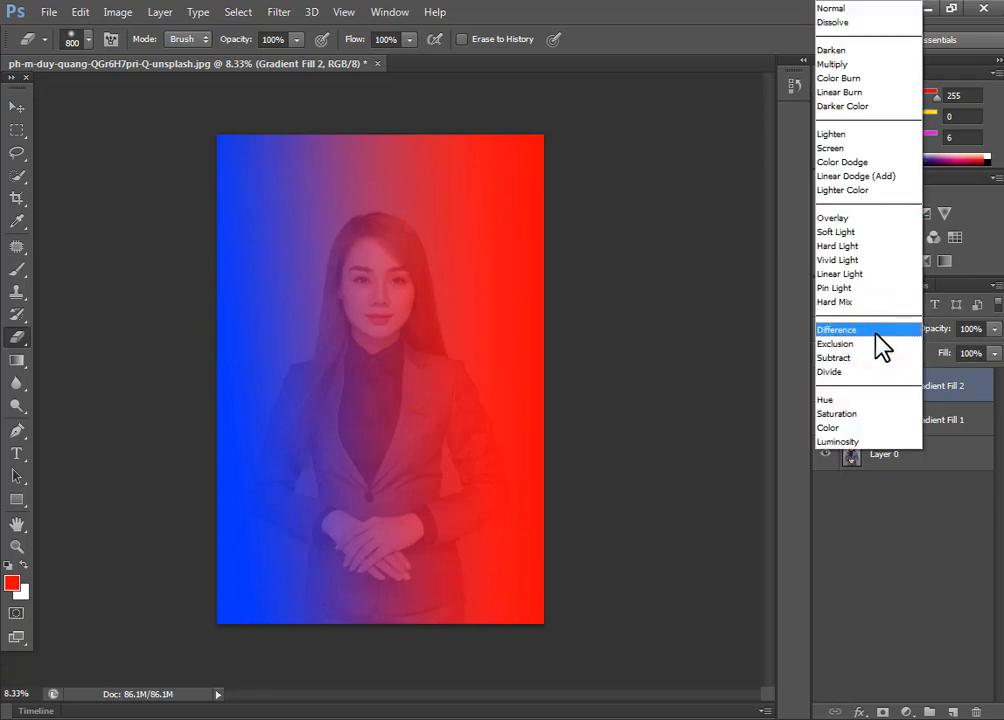
click(845, 140)
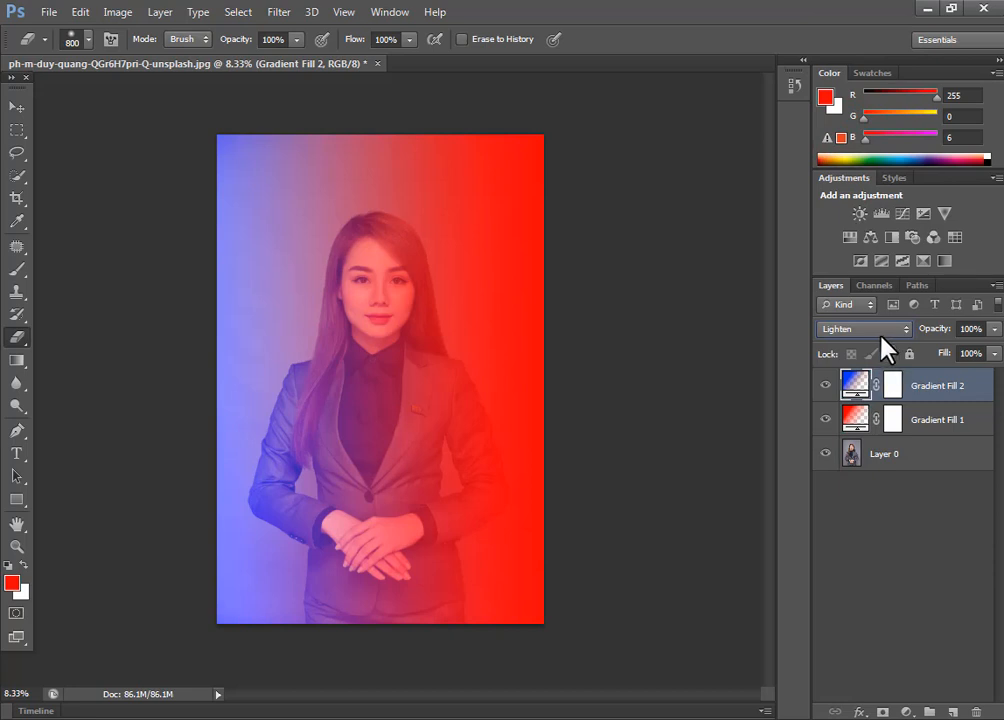
click(852, 330)
click(847, 346)
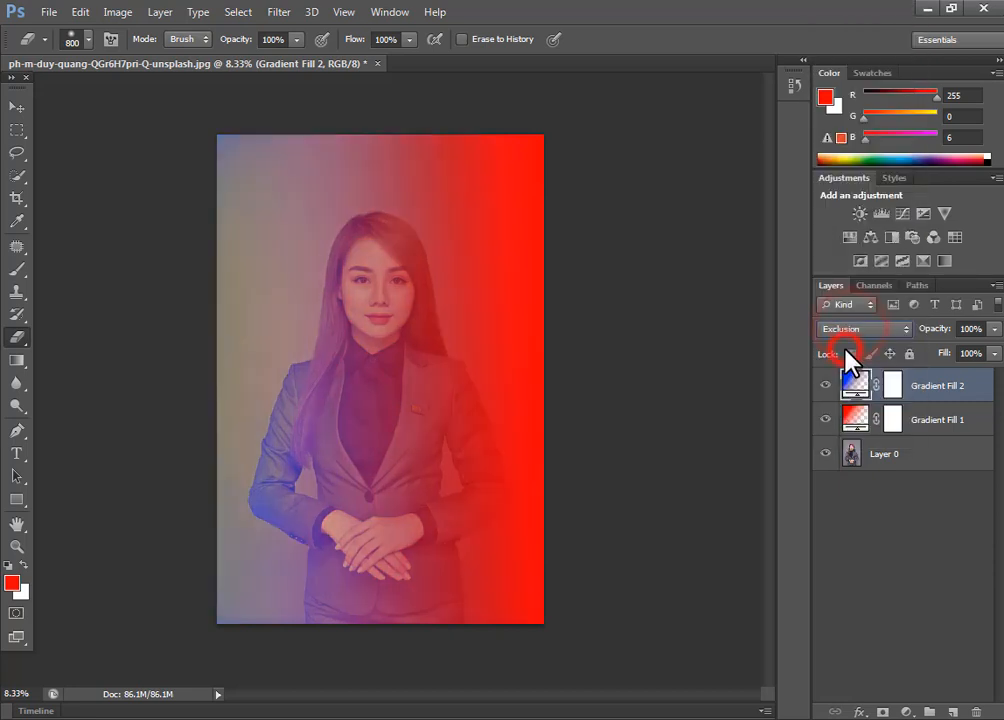
click(862, 329)
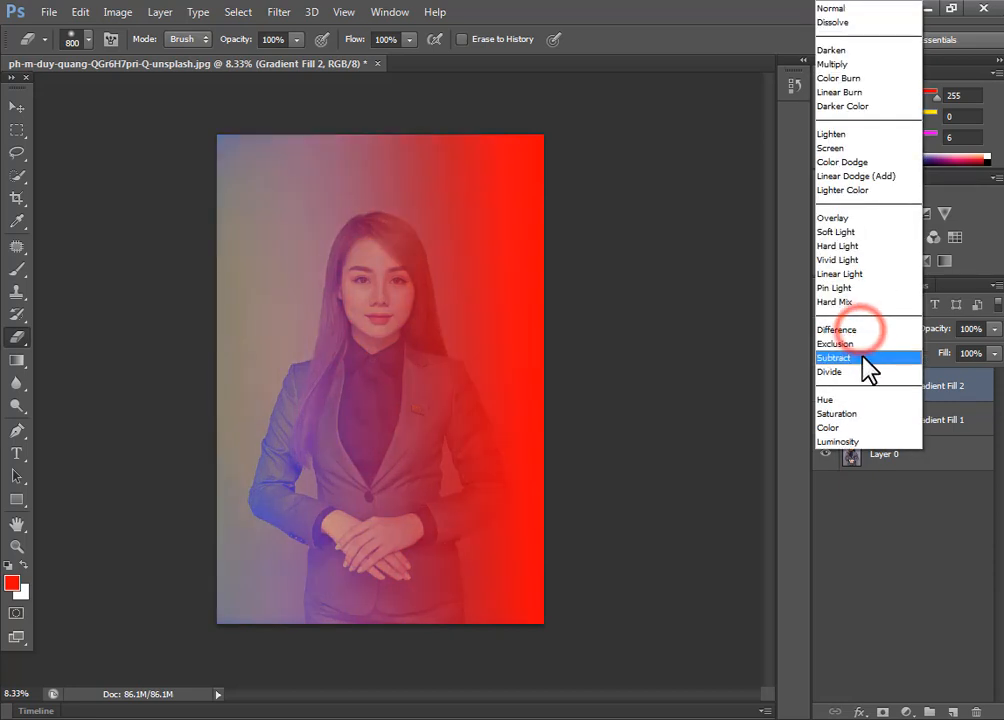
click(863, 353)
click(866, 334)
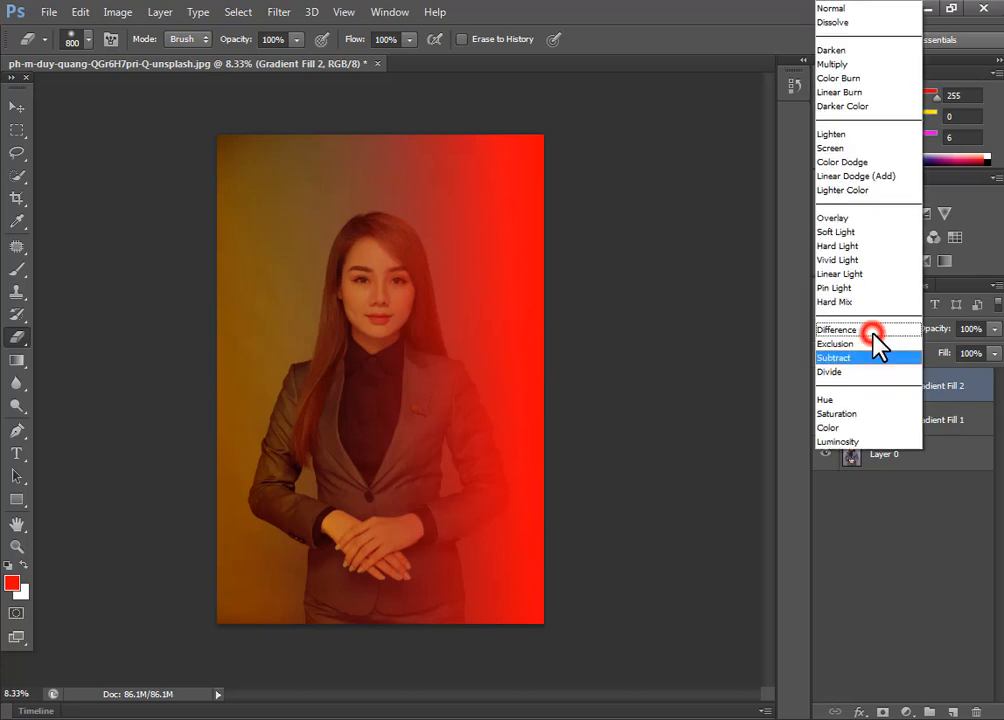
click(854, 428)
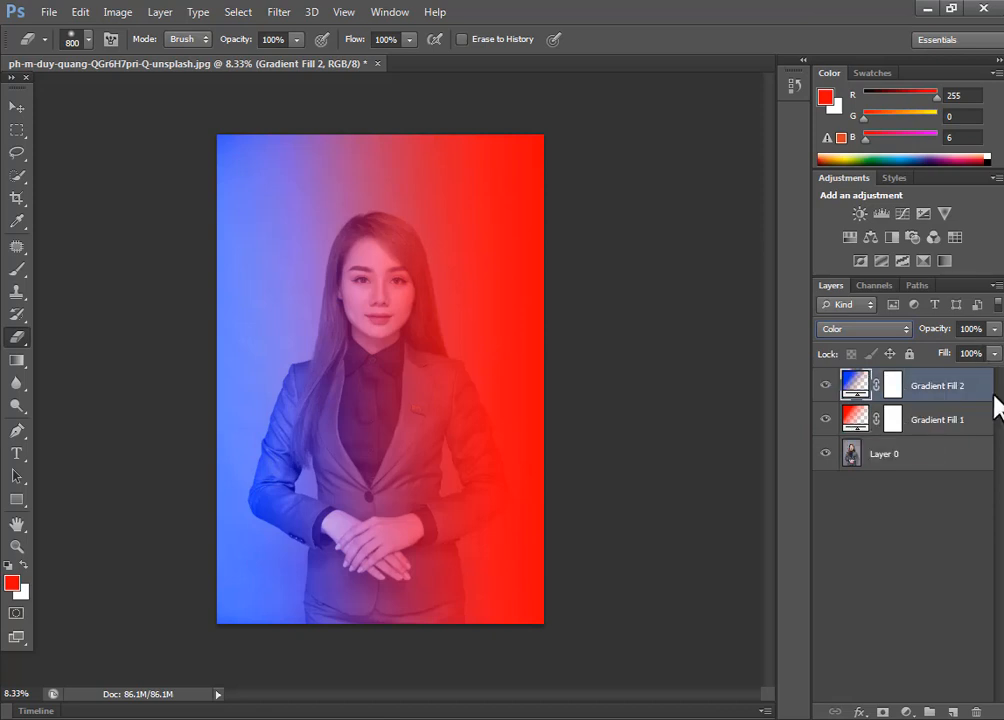
Try the Vivid Light and Screen blend modes on the red gradient fill layer and settle on Color.
click(938, 434)
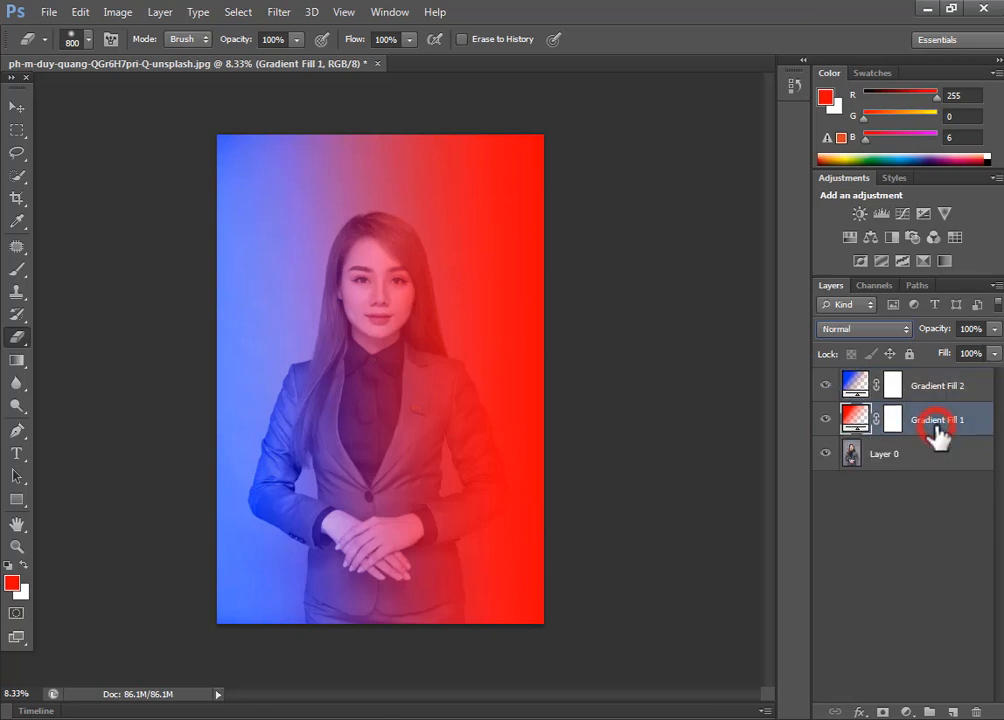
click(858, 332)
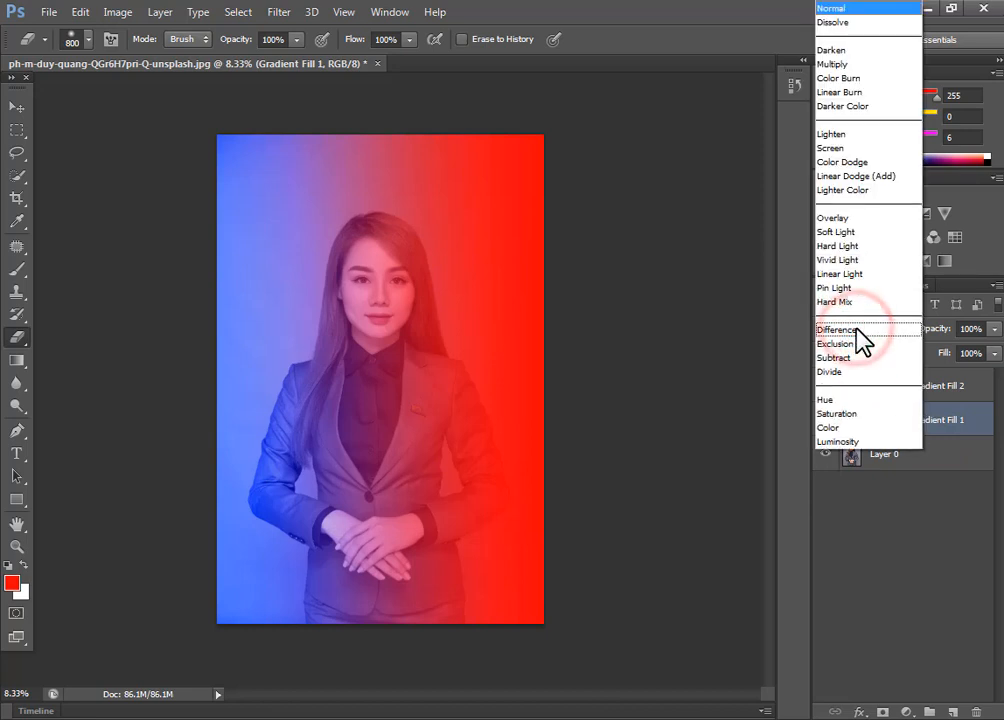
click(838, 260)
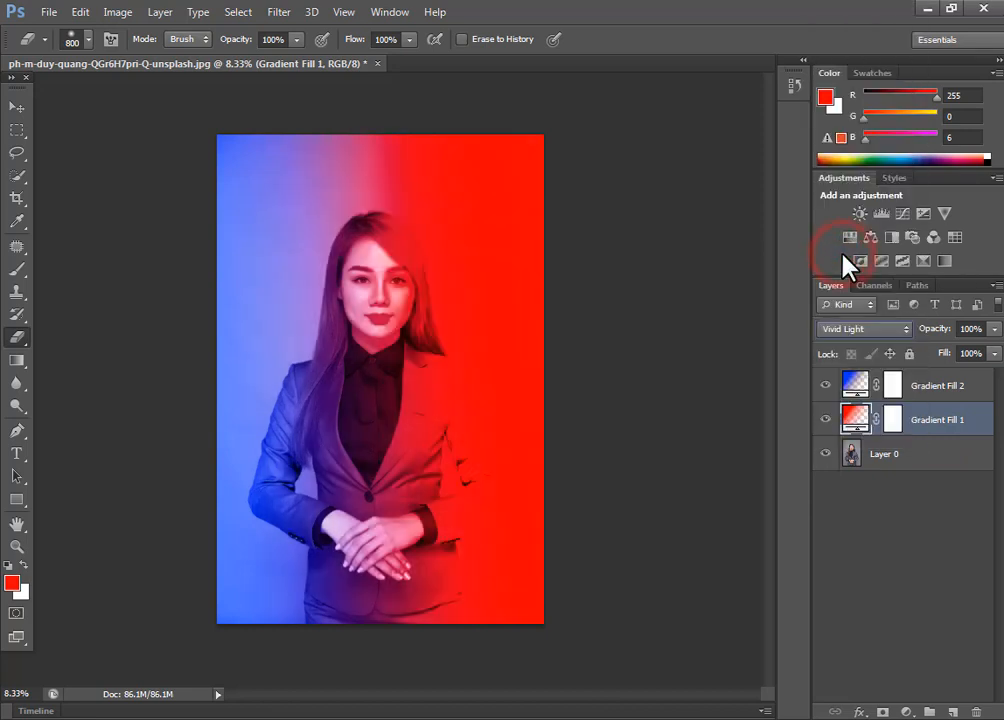
click(862, 329)
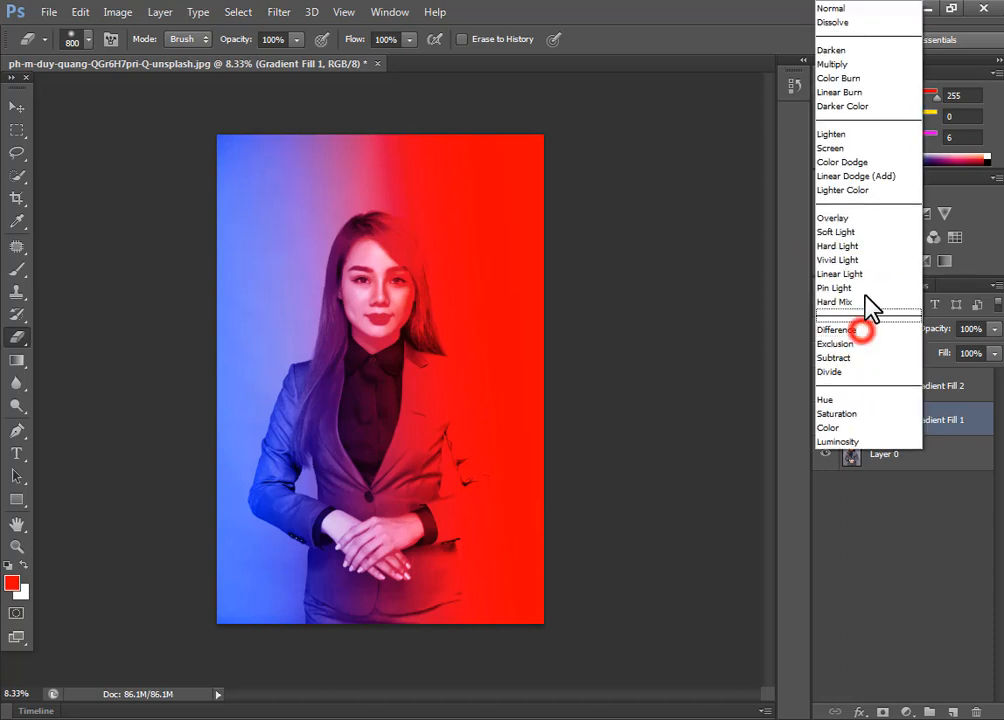
click(828, 148)
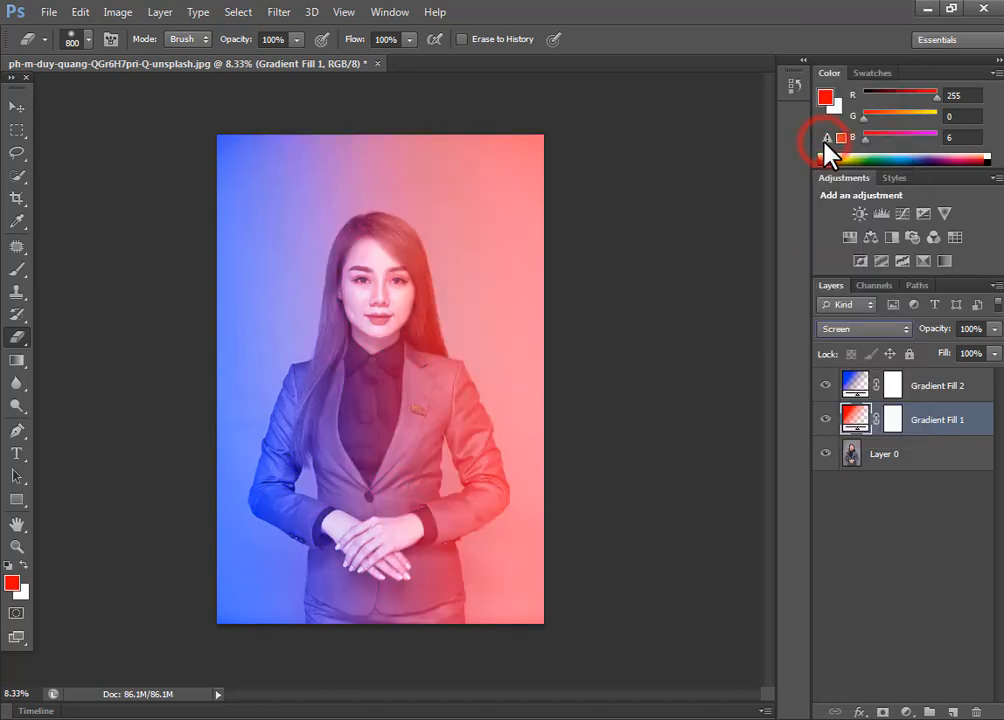
click(879, 331)
click(866, 427)
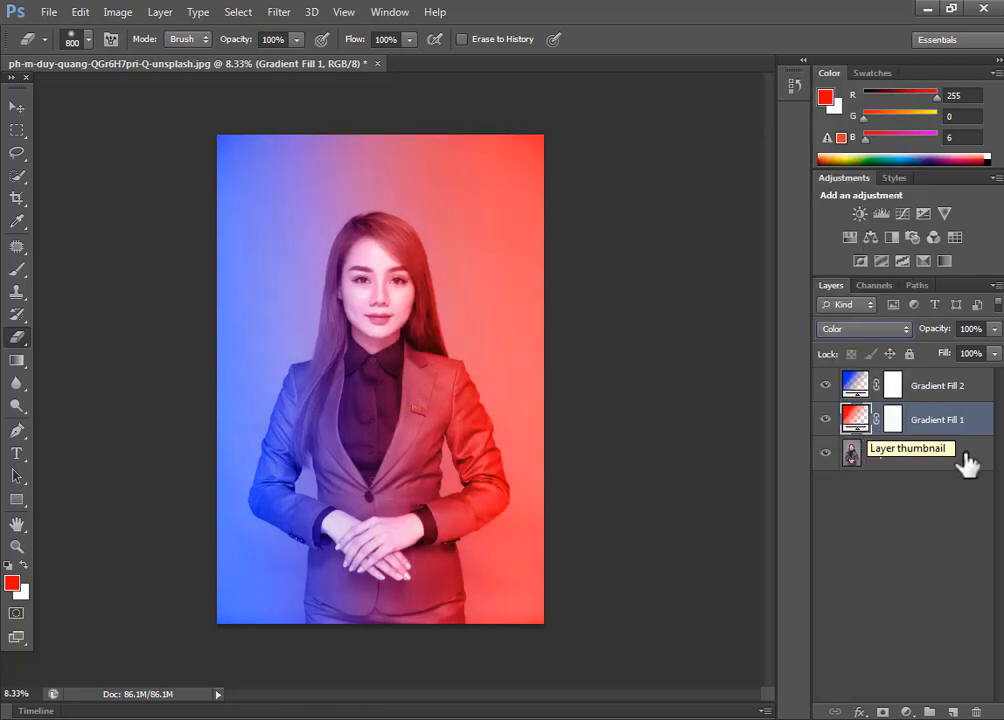
Try reduced opacity and fill on the red gradient fill layer and return both to 100%.
click(995, 330)
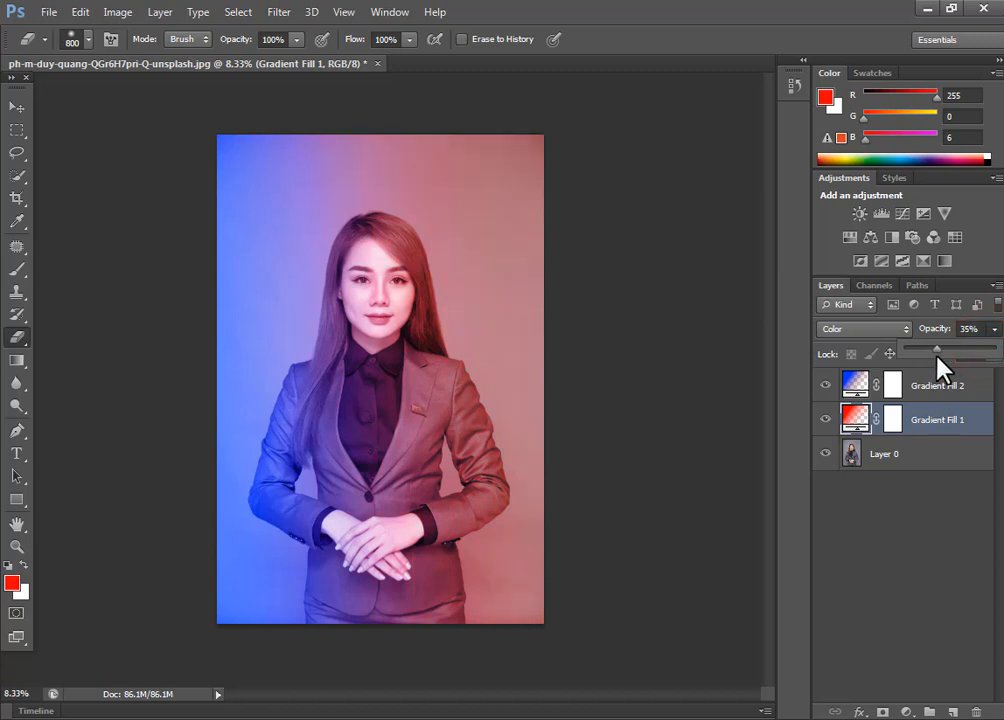
drag(937, 357, 999, 366)
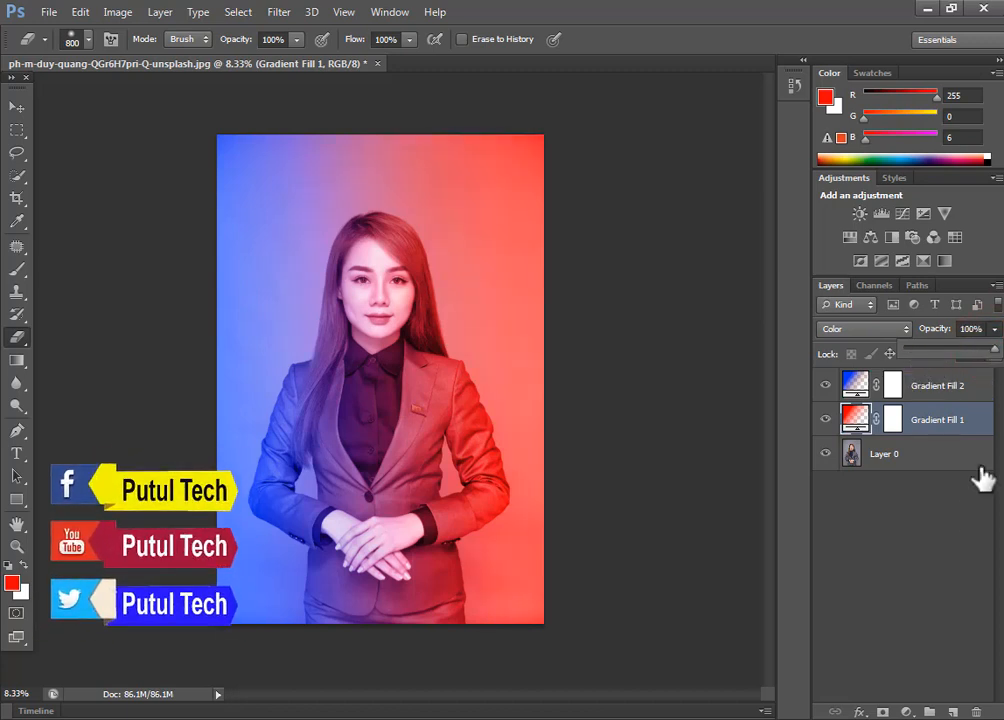
click(957, 500)
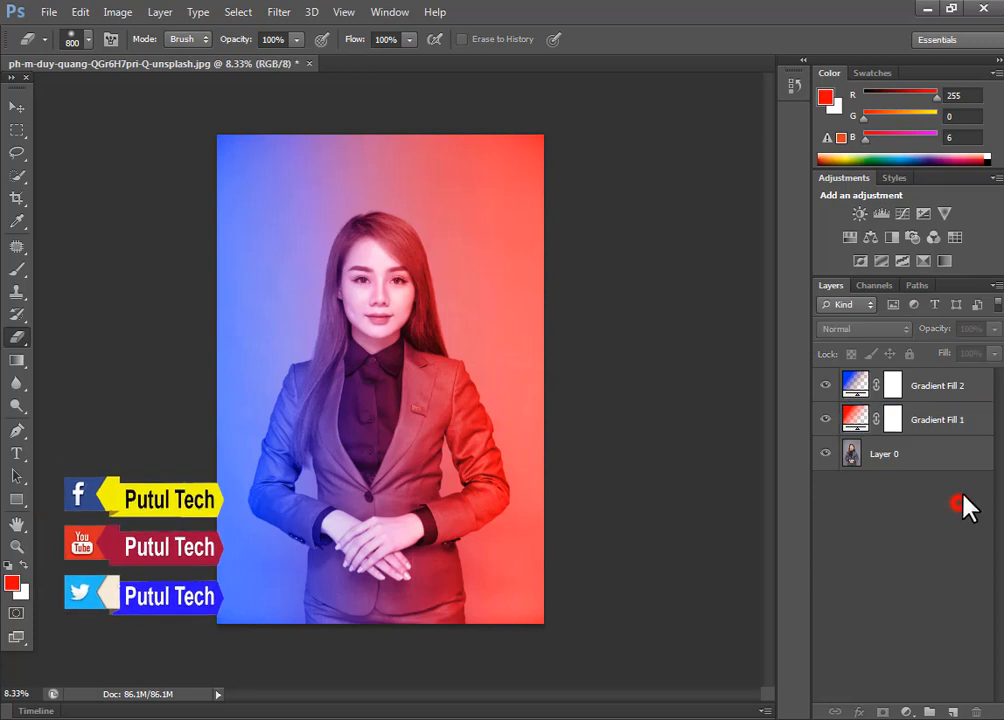
click(943, 421)
click(994, 355)
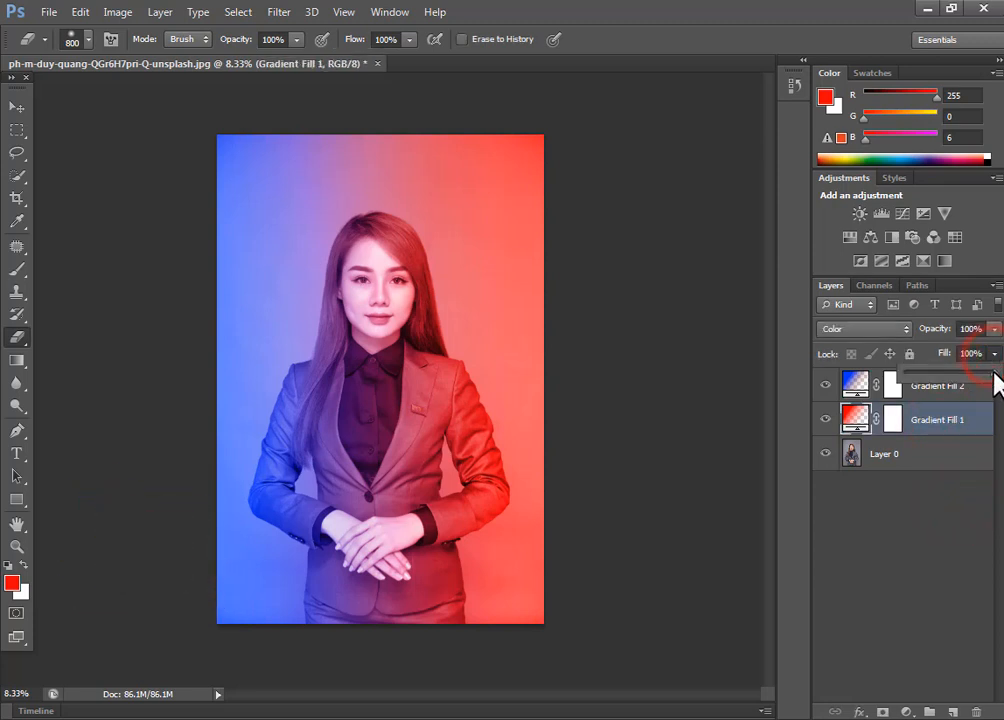
drag(940, 385, 999, 375)
click(922, 490)
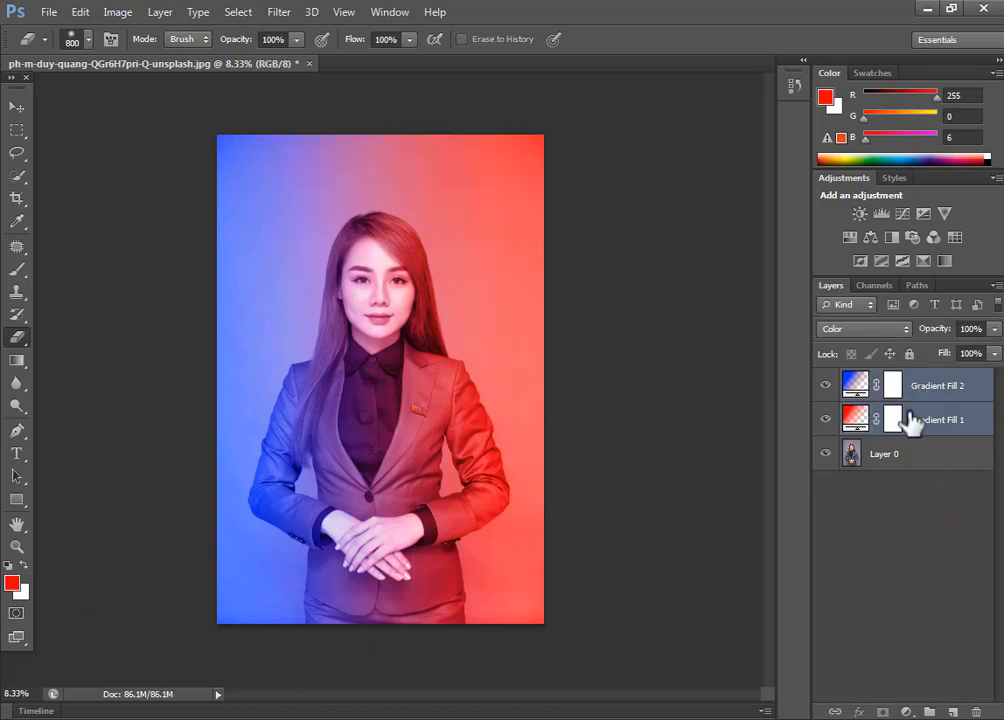
Select both gradient fill layers, cycle through their blend modes and set them to Soft Light.
click(872, 329)
click(871, 331)
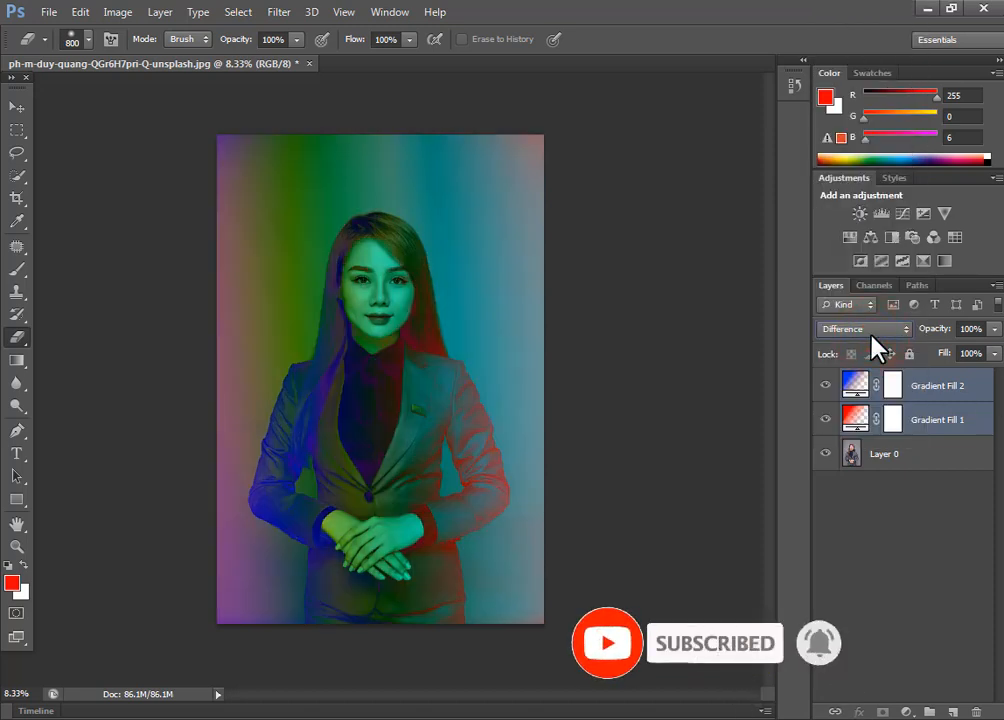
scroll(871, 335, up, 1)
scroll(872, 334, up, 5)
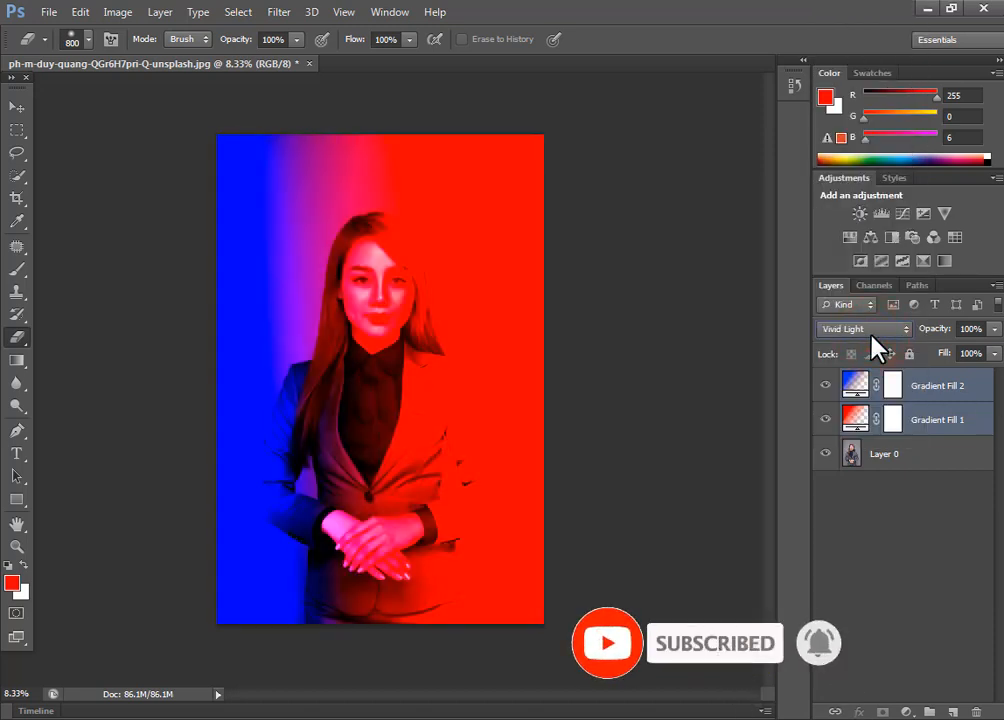
scroll(871, 333, up, 1)
scroll(871, 333, down, 1)
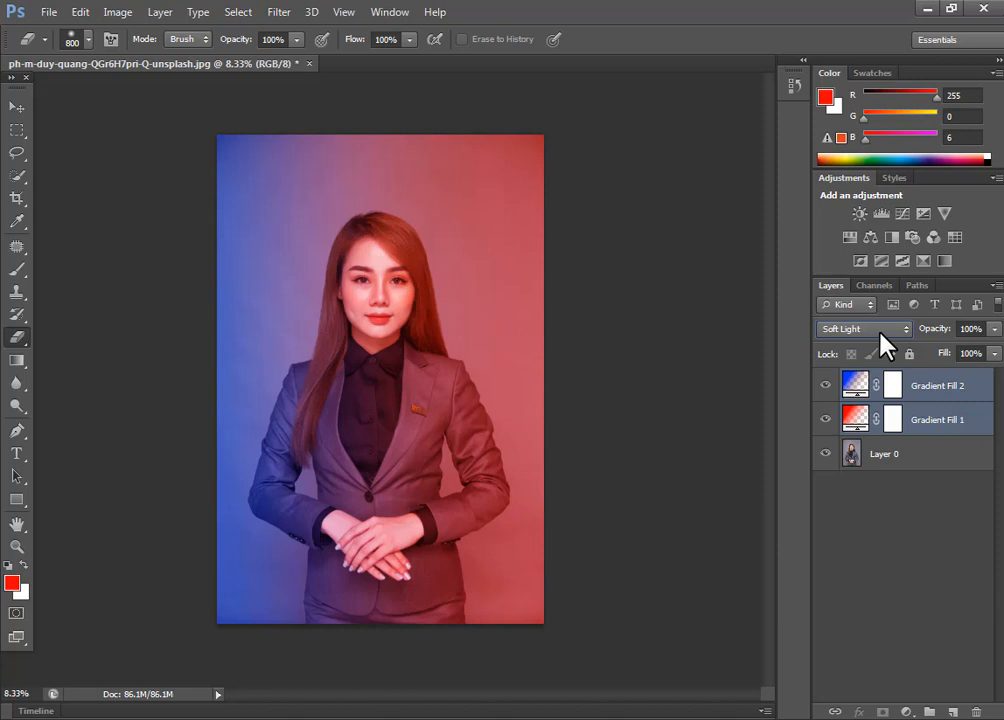
Save a JPEG copy of the portrait to the Desktop as 78777 with quality 12 (Maximum).
click(46, 12)
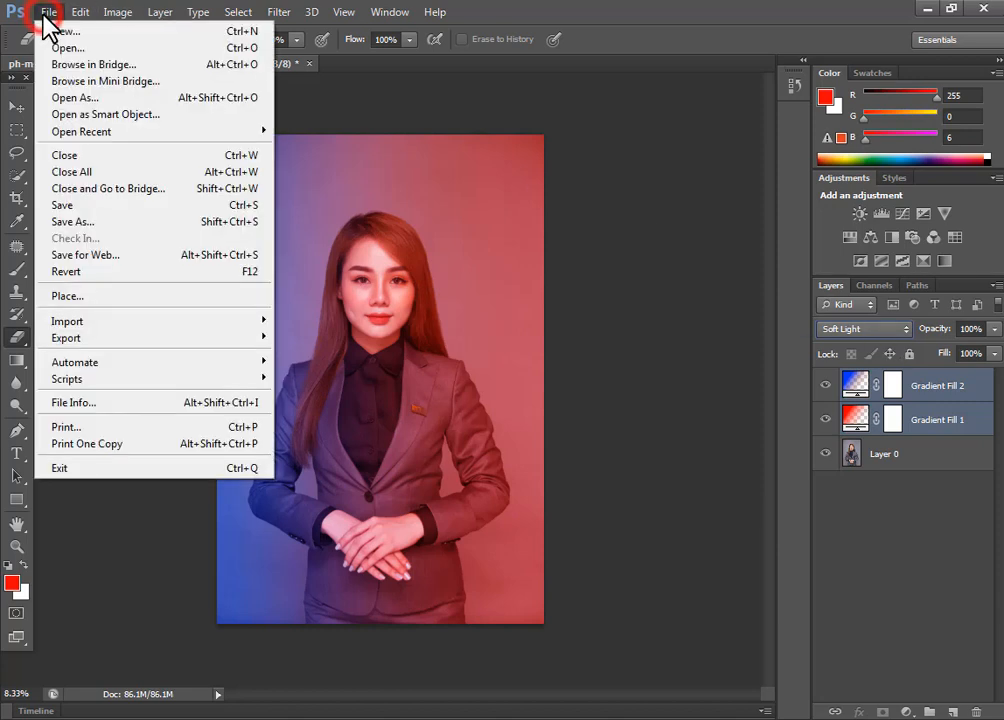
click(160, 222)
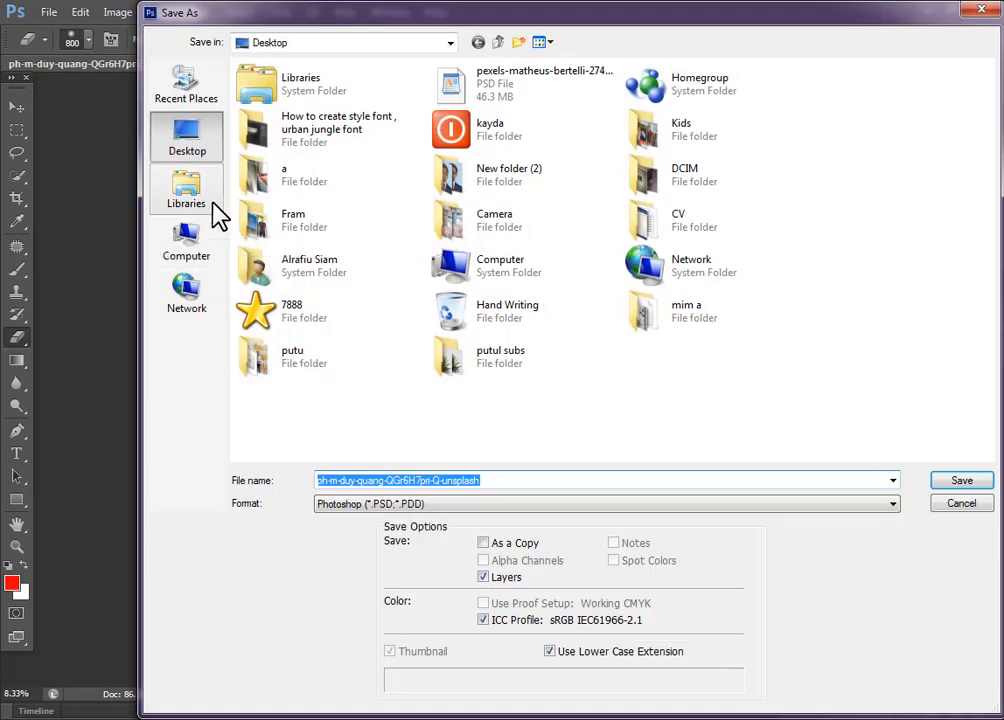
click(190, 148)
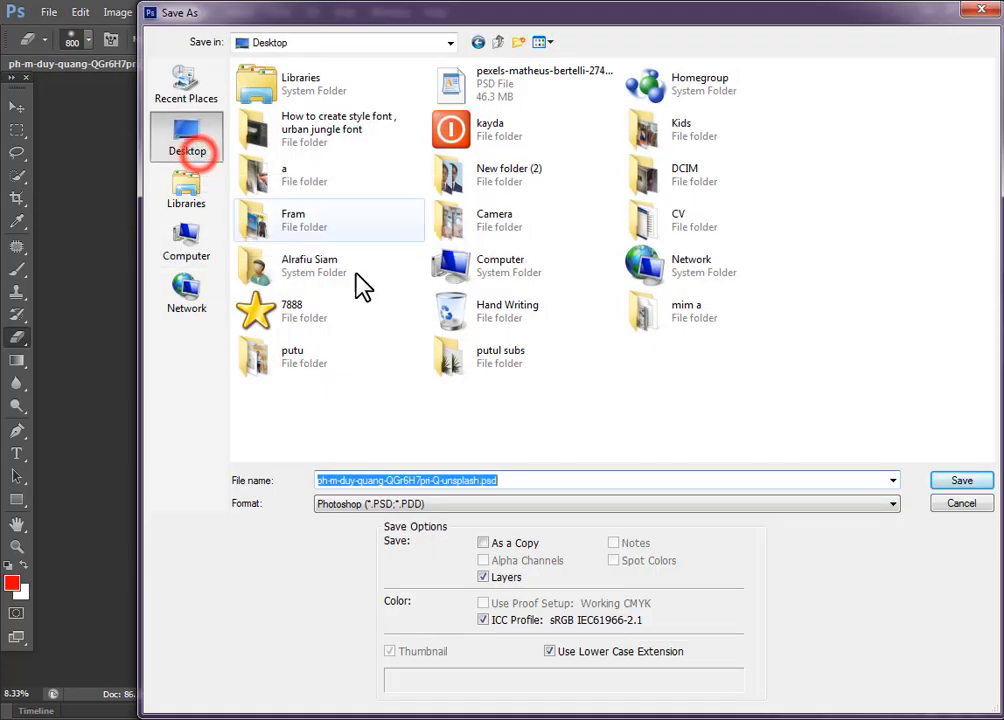
click(522, 506)
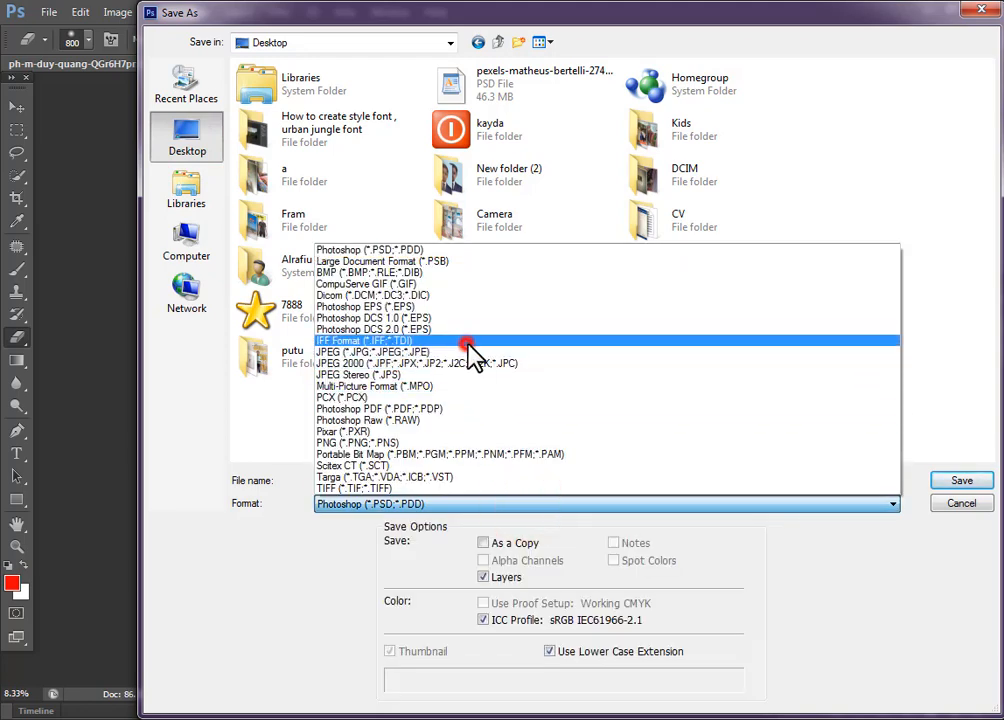
click(470, 352)
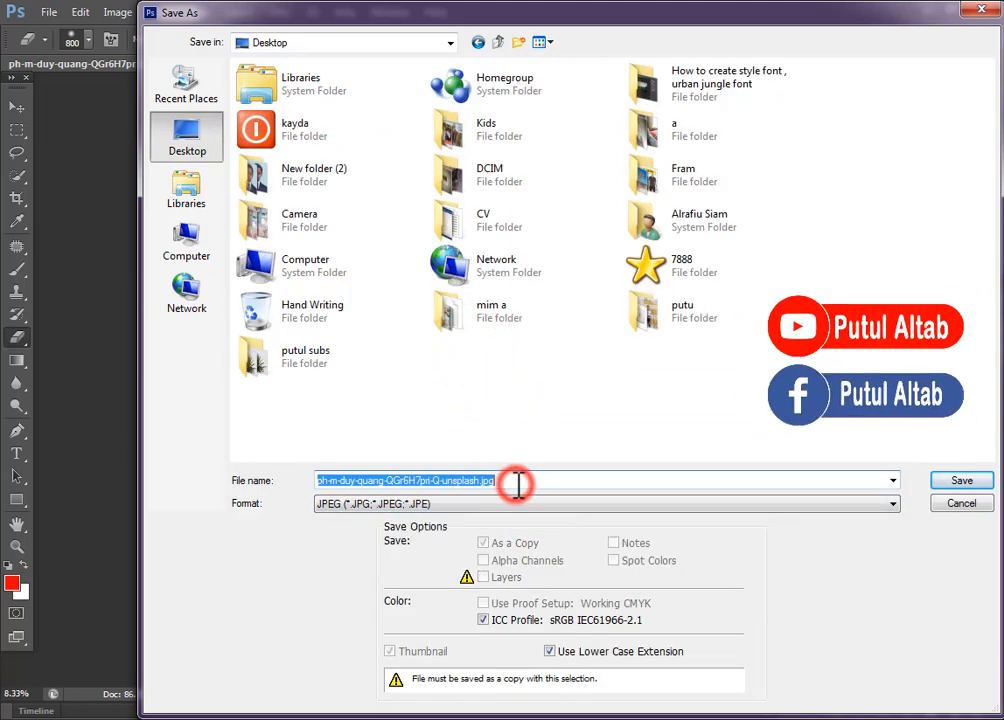
text(78777)
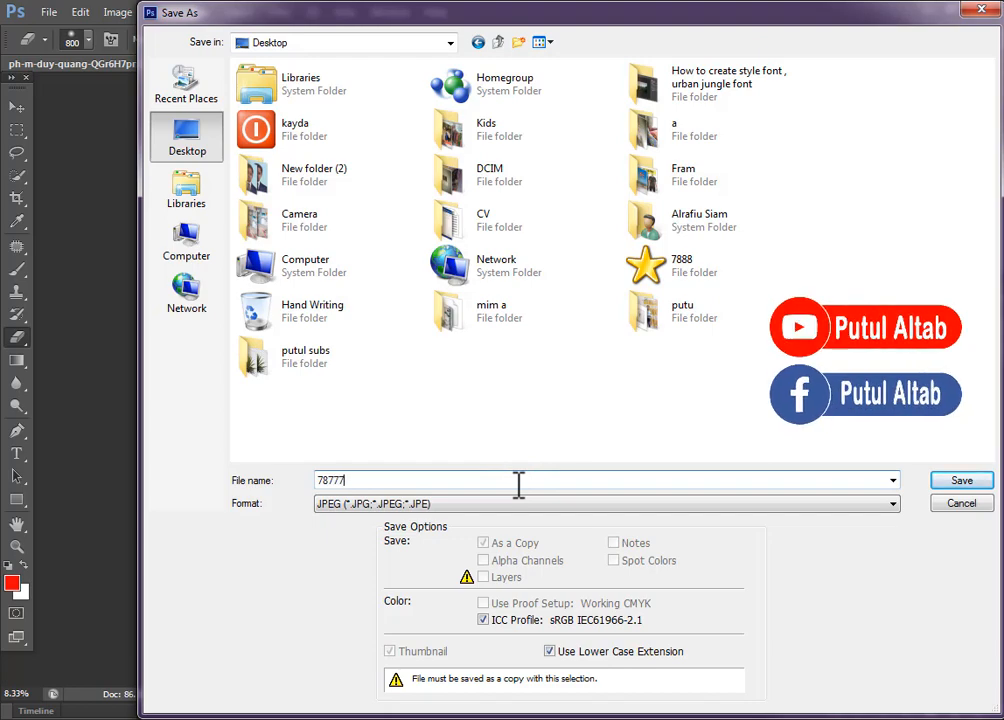
key(Return)
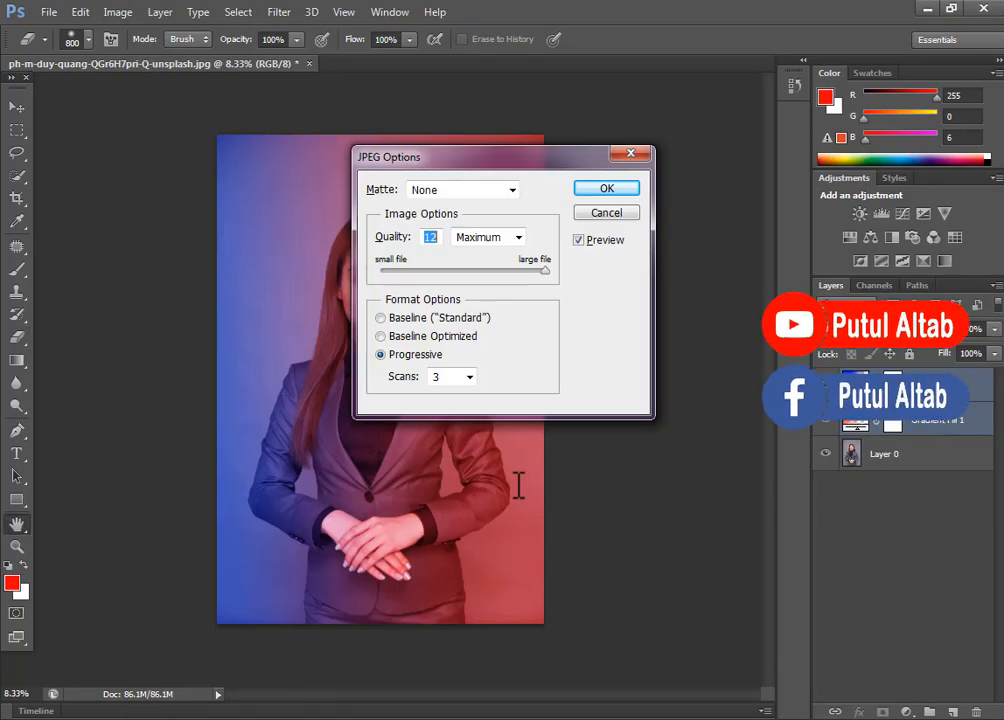
click(606, 188)
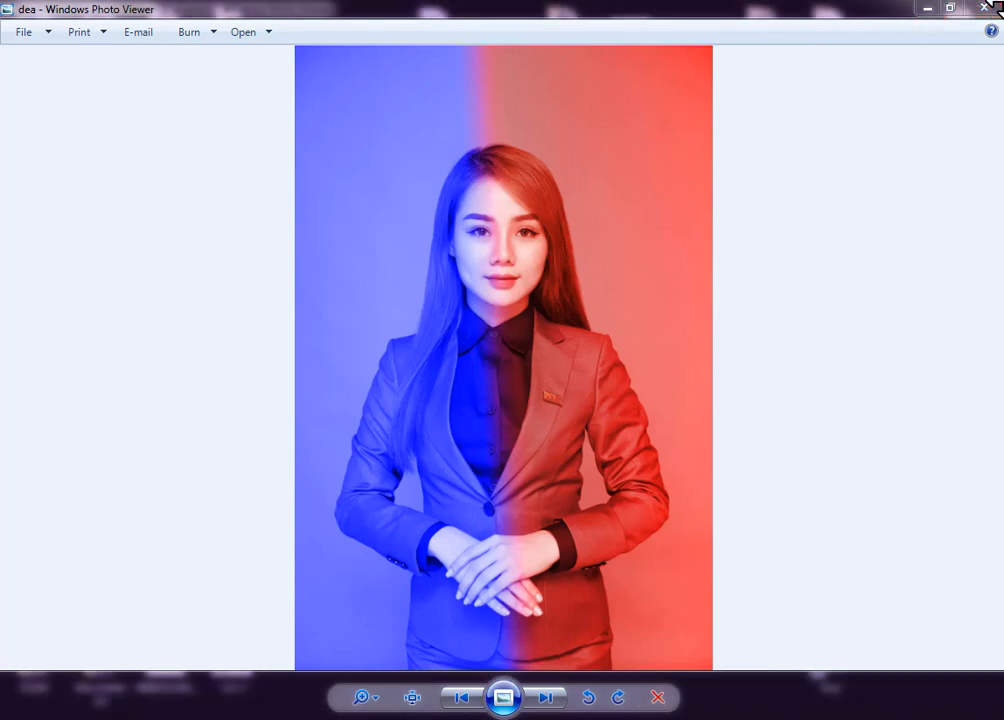
Compare the dea image, the exported 78777 image and the original portrait from the desktop in Windows Photo Viewer, closing each one.
click(986, 8)
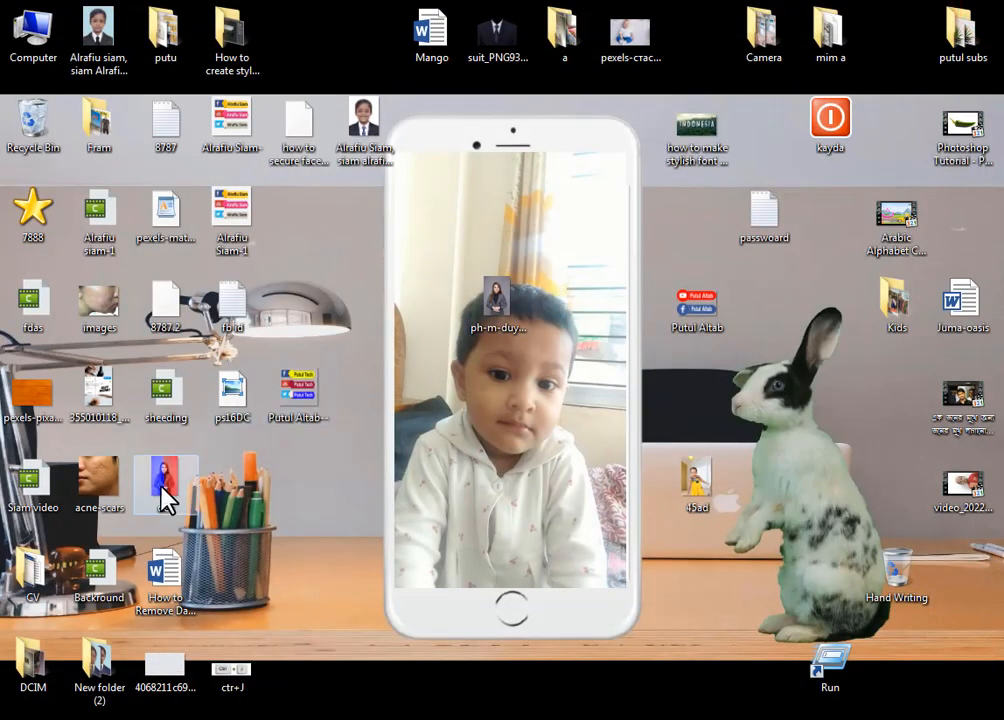
double_click(163, 490)
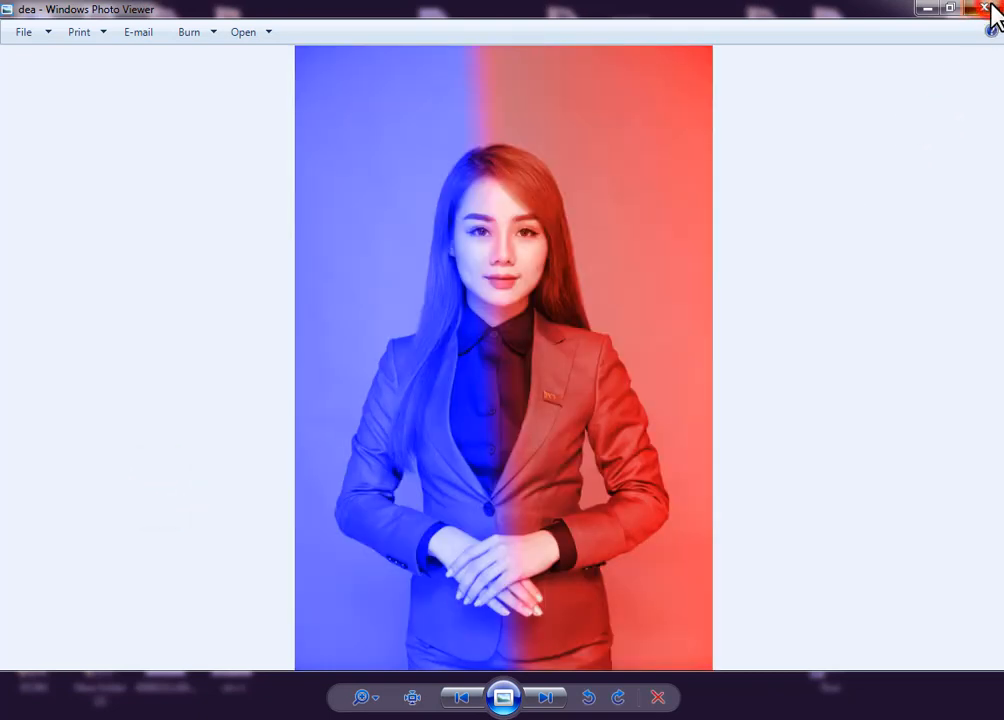
click(986, 8)
double_click(233, 399)
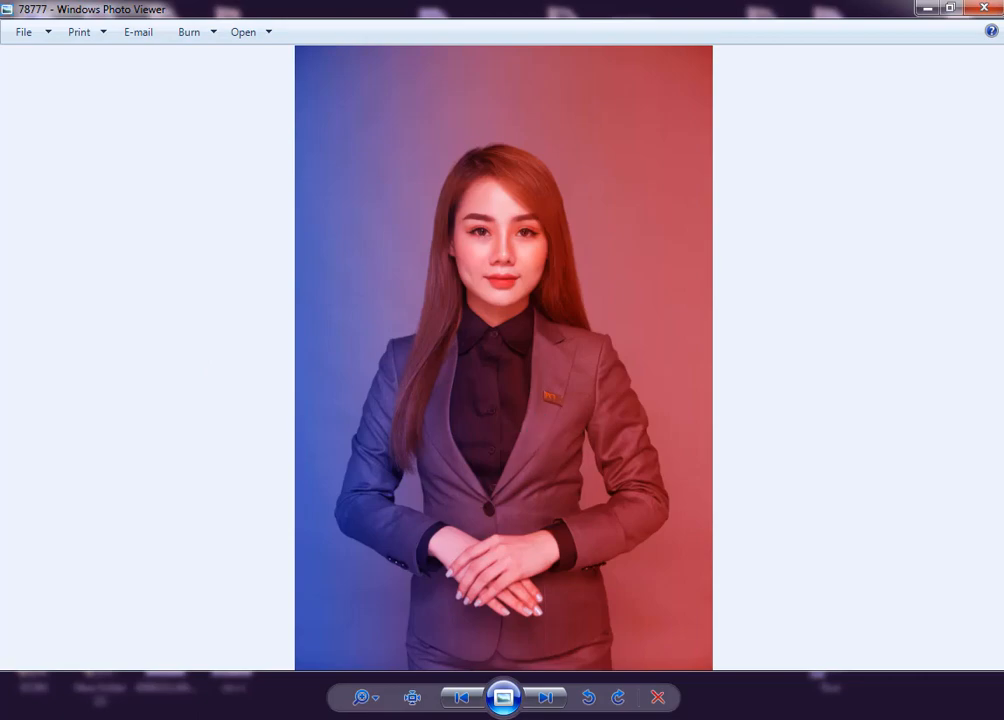
click(996, 8)
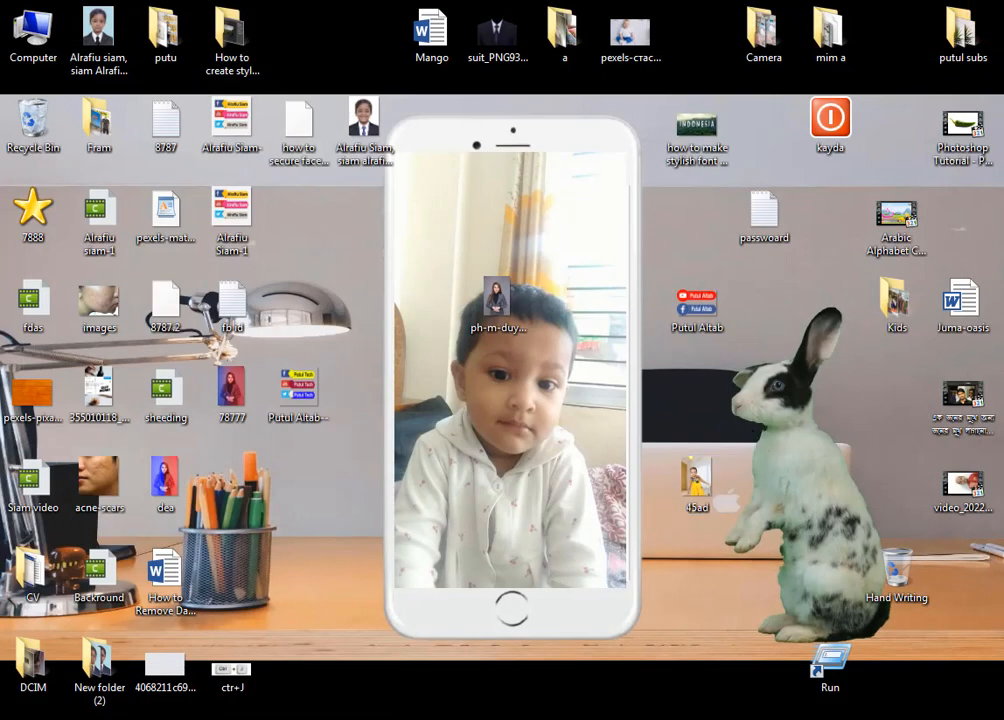
click(498, 320)
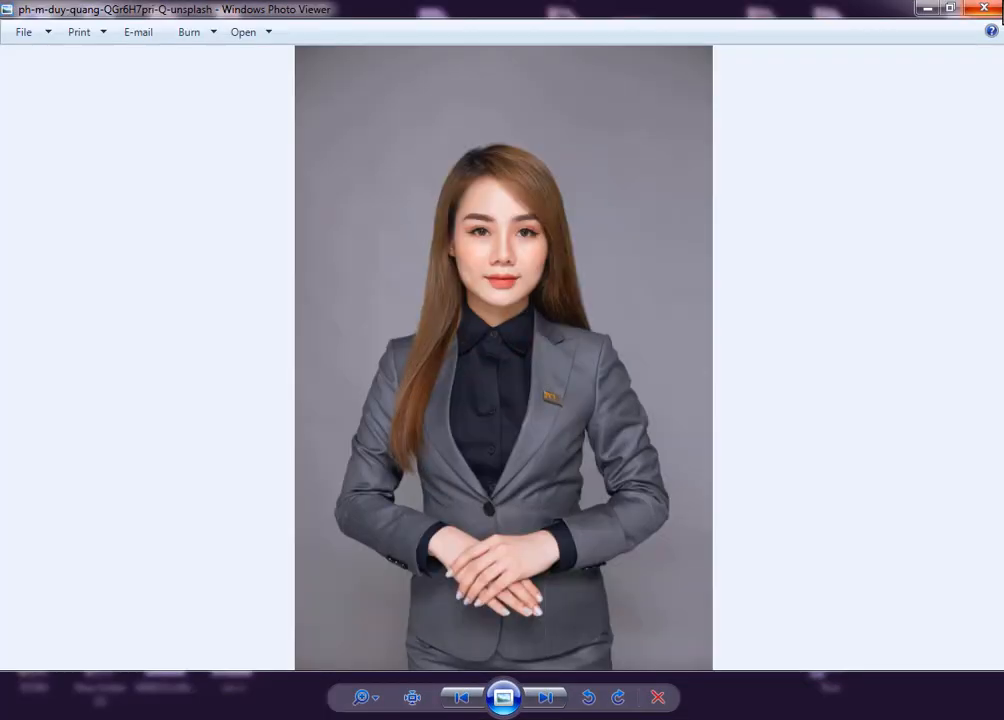
click(985, 8)
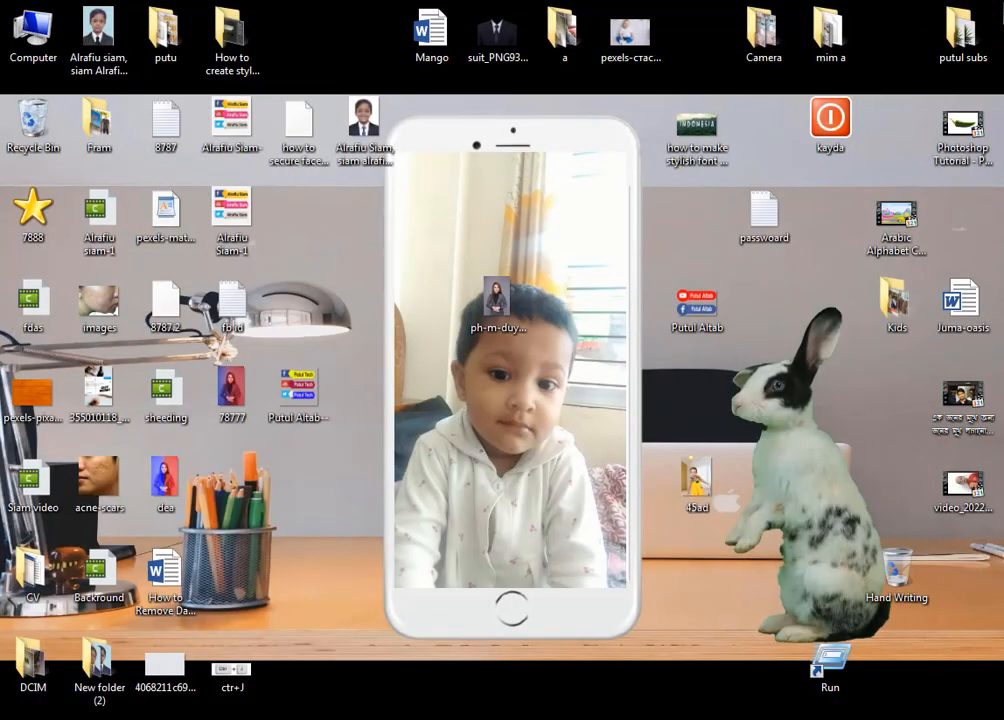